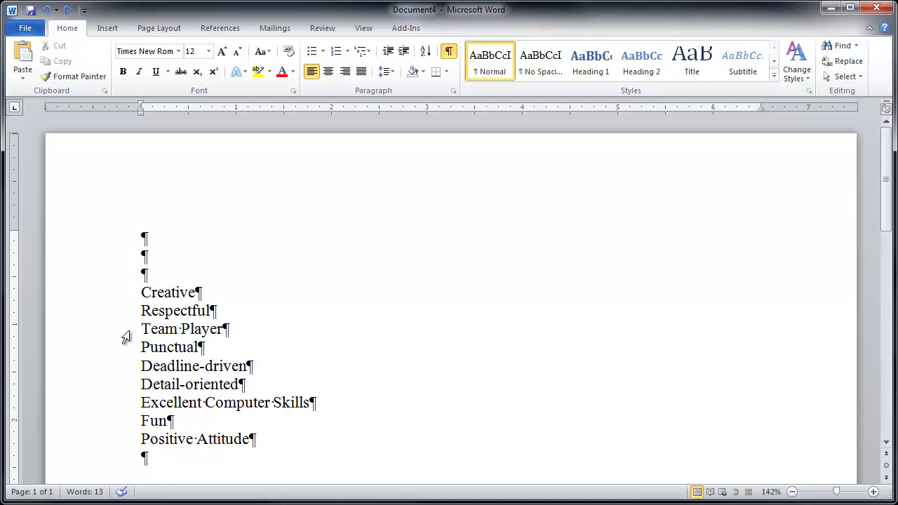
Step: Select the nine trait lines, from 'Creative' through 'Positive Attitude'
left_click_drag(141, 293, 267, 440)
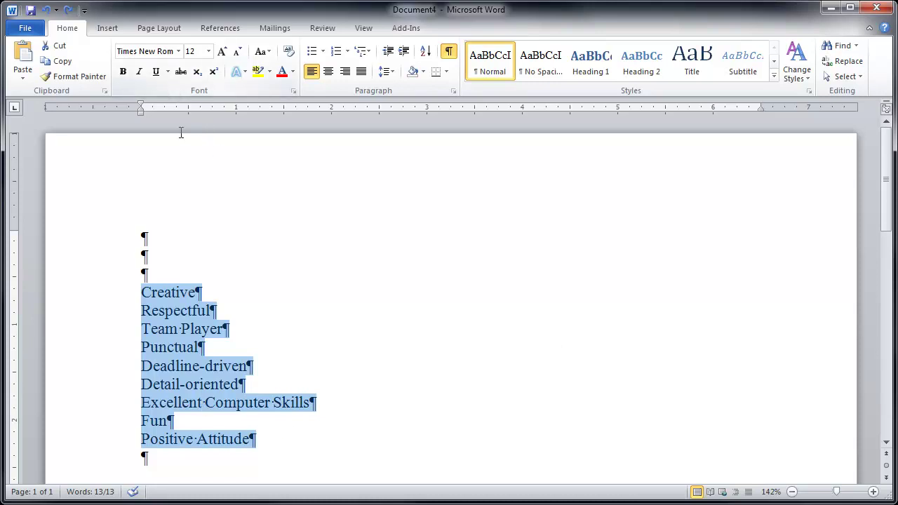
Step: Convert the selected trait lines into a table with 3 columns
left_click(109, 28)
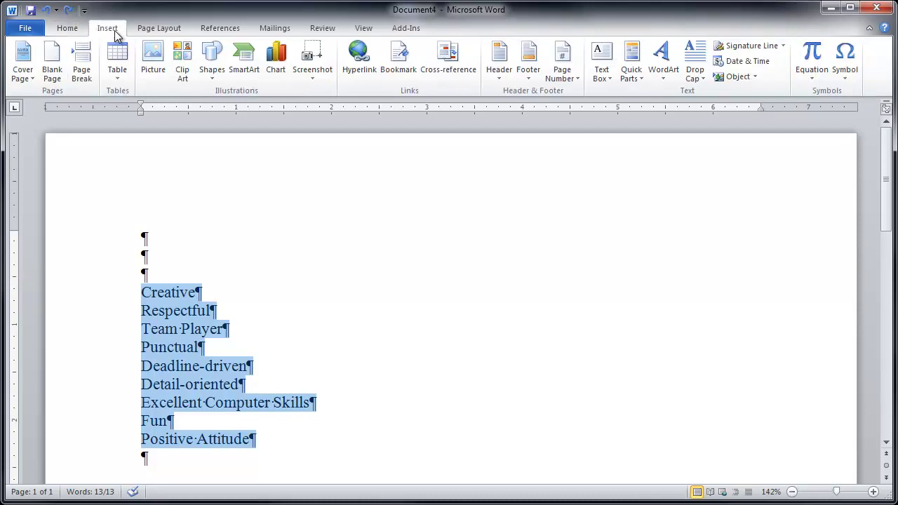
left_click(118, 80)
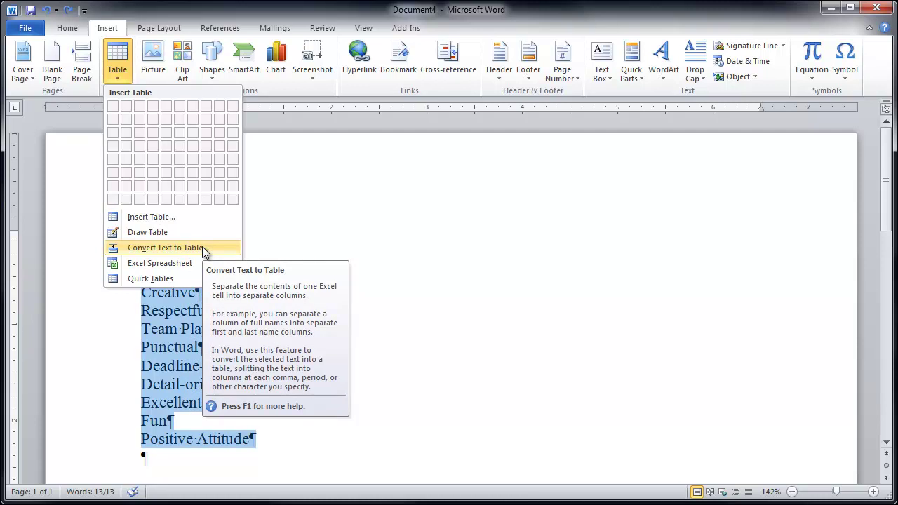
left_click(203, 249)
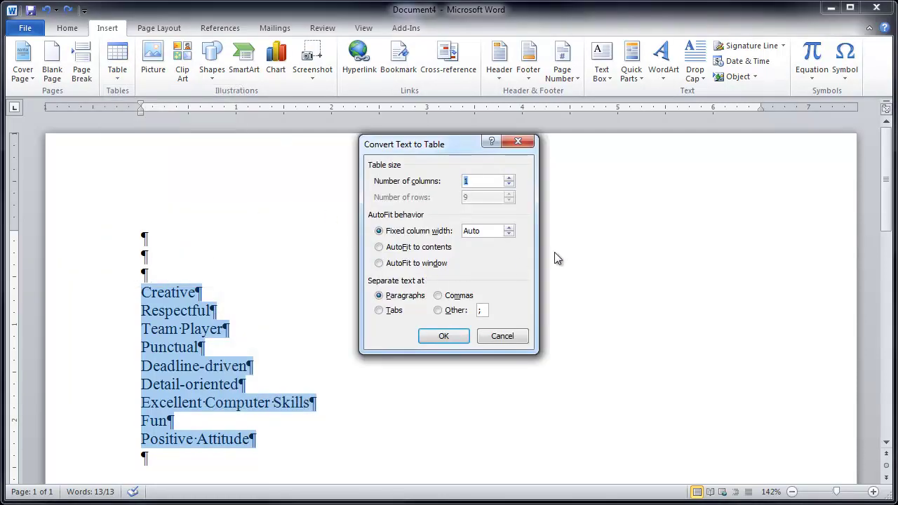
left_click(509, 178)
left_click(508, 178)
left_click(435, 338)
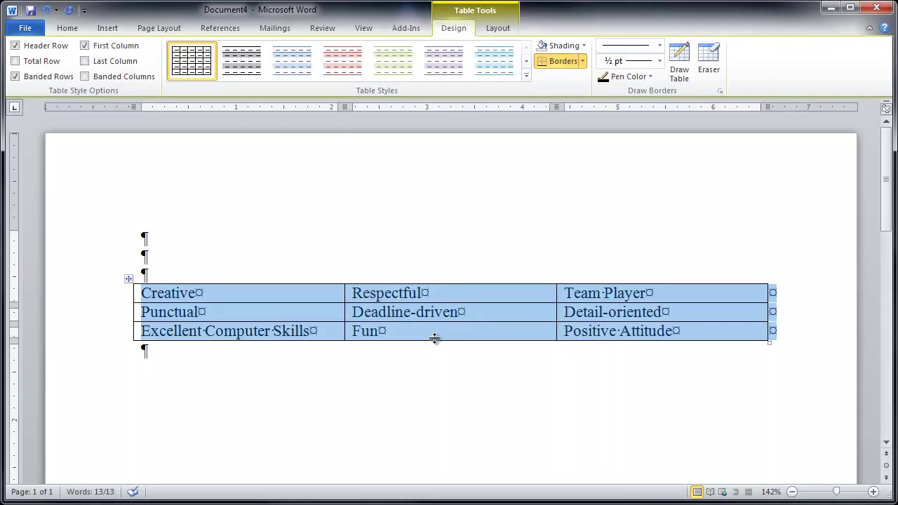
Step: Apply the check-mark bullet to 'Creative' in the first table cell
left_click(183, 296)
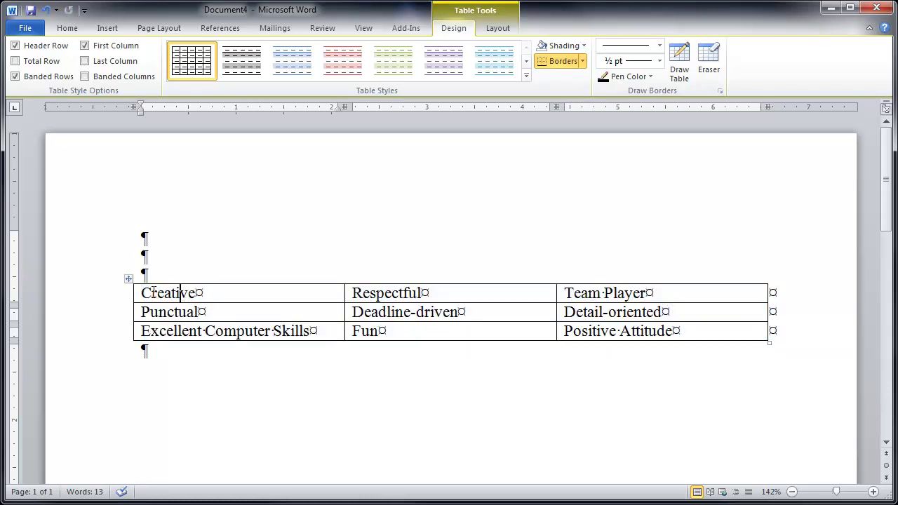
left_click_drag(141, 293, 196, 293)
left_click(67, 28)
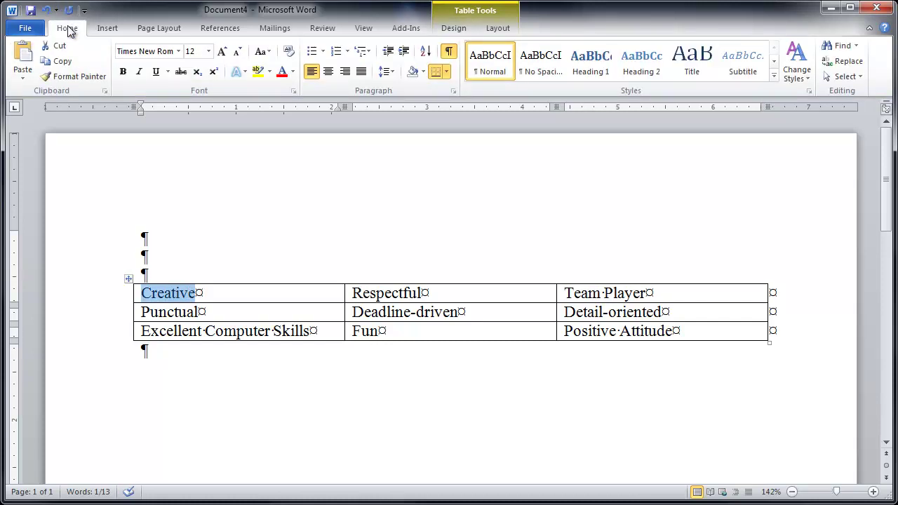
left_click(323, 55)
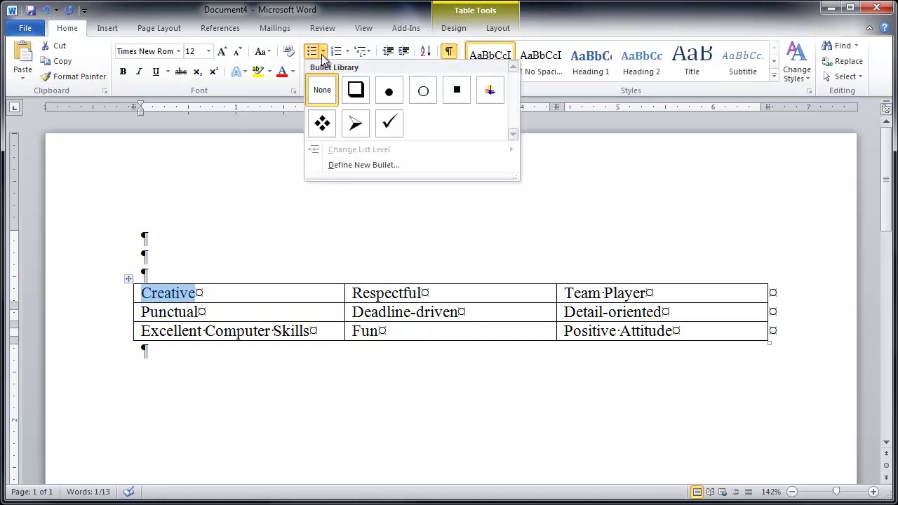
left_click(390, 124)
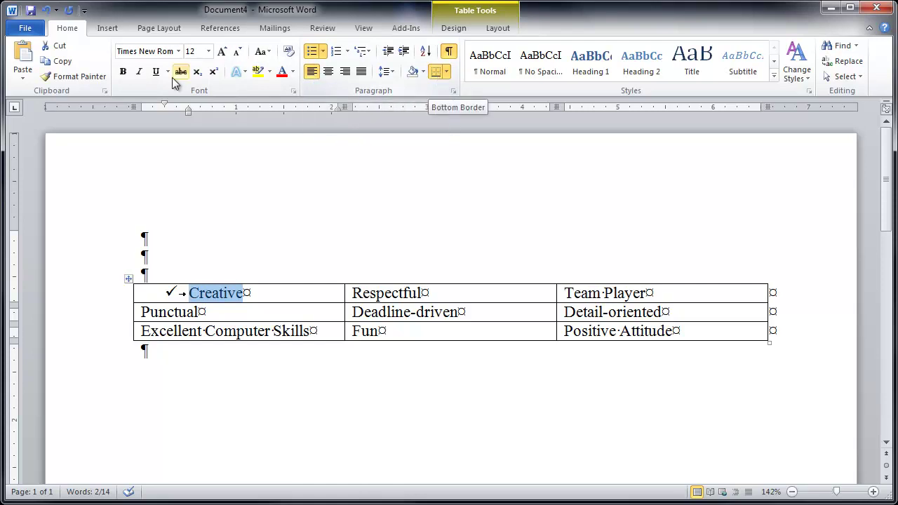
Step: Copy Creative's check-mark bullet onto 'Punctual' with Format Painter, retrying after an undo
left_click(84, 78)
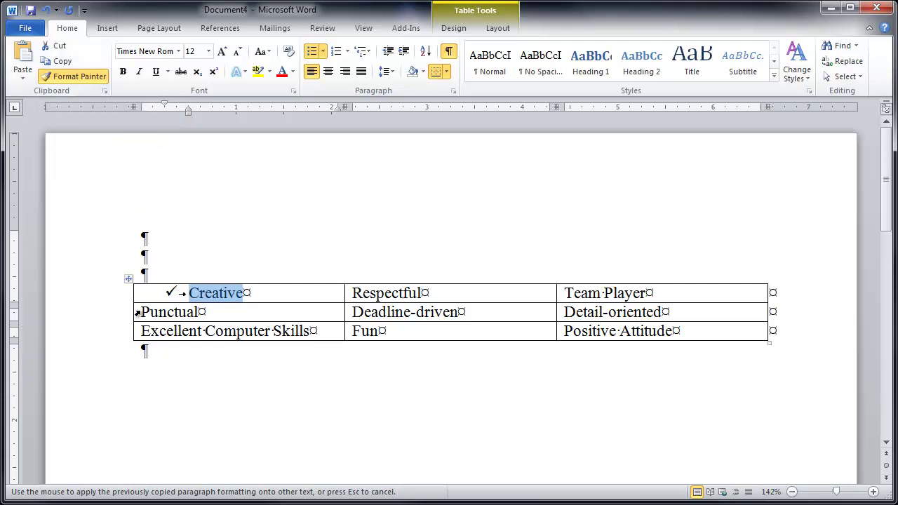
left_click_drag(137, 313, 201, 313)
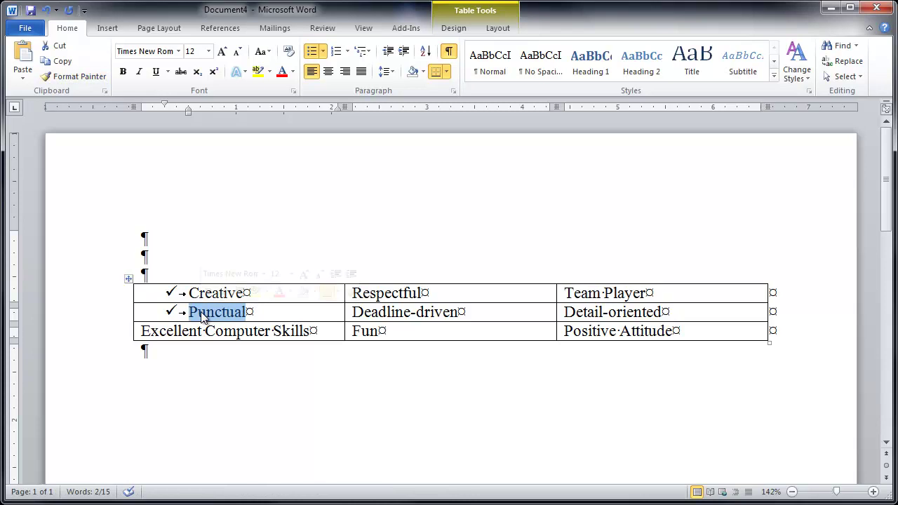
key("ctrl+z")
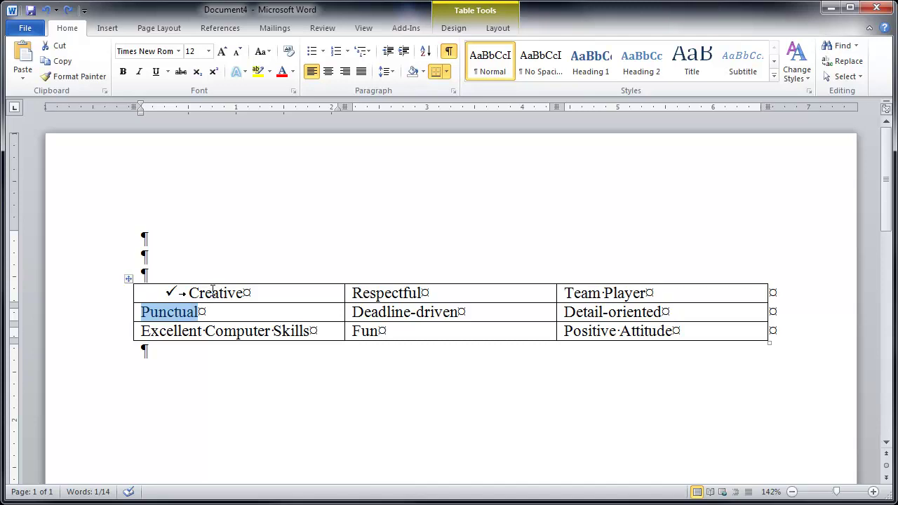
double_click(213, 289)
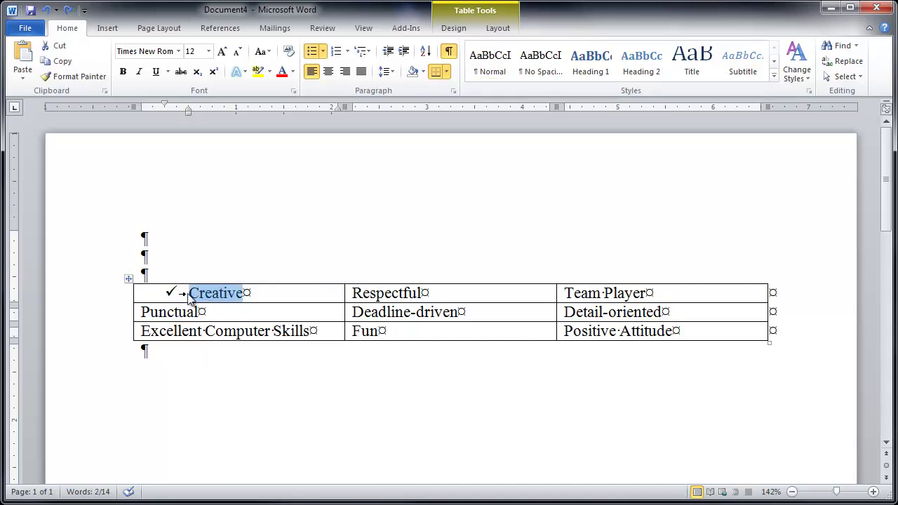
left_click(85, 77)
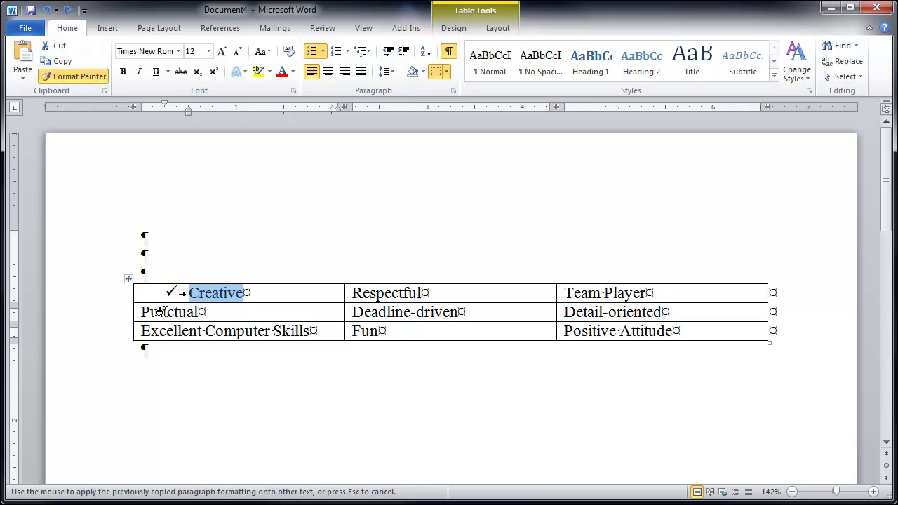
left_click(160, 310)
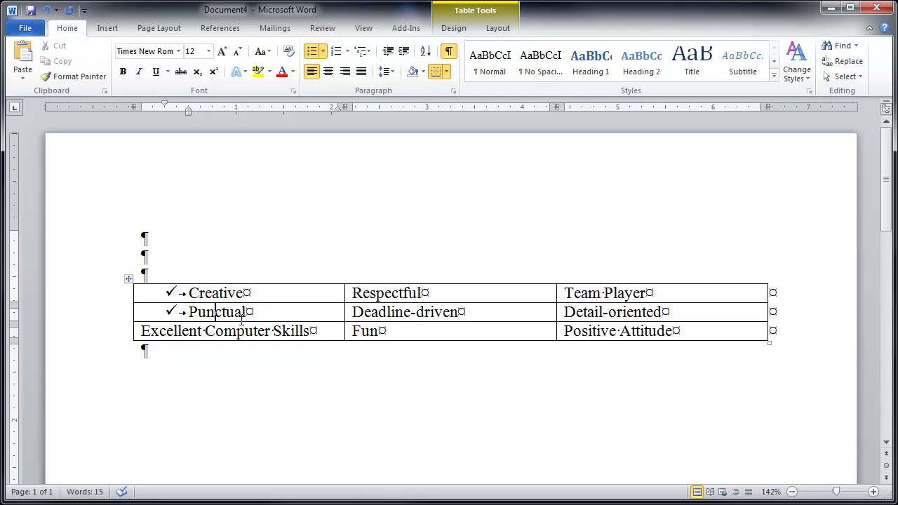
Step: Format-paint Creative's check-mark bullet down across all three table rows
key("ctrl+z")
double_click(217, 294)
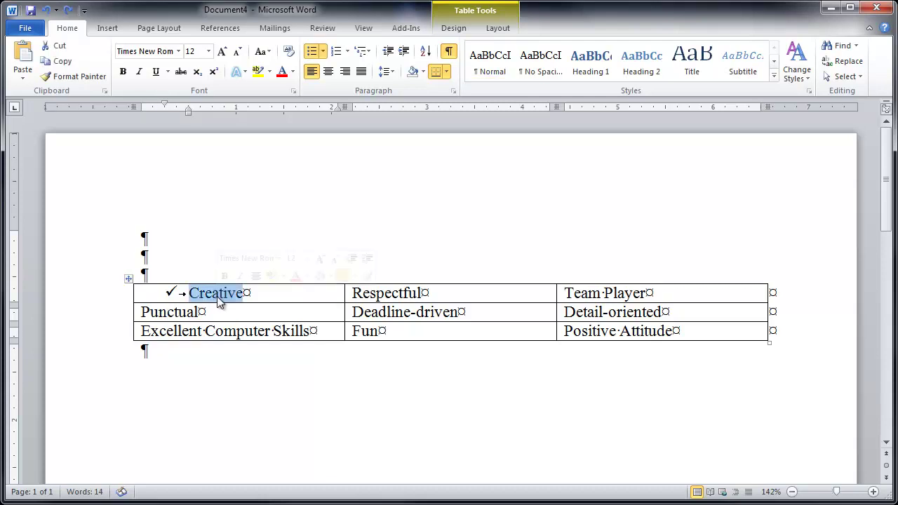
left_click(66, 79)
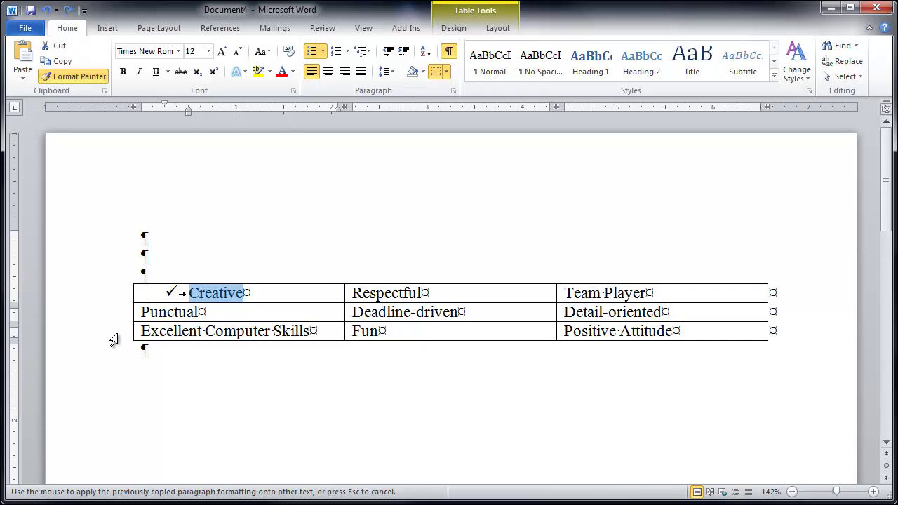
left_click(114, 340)
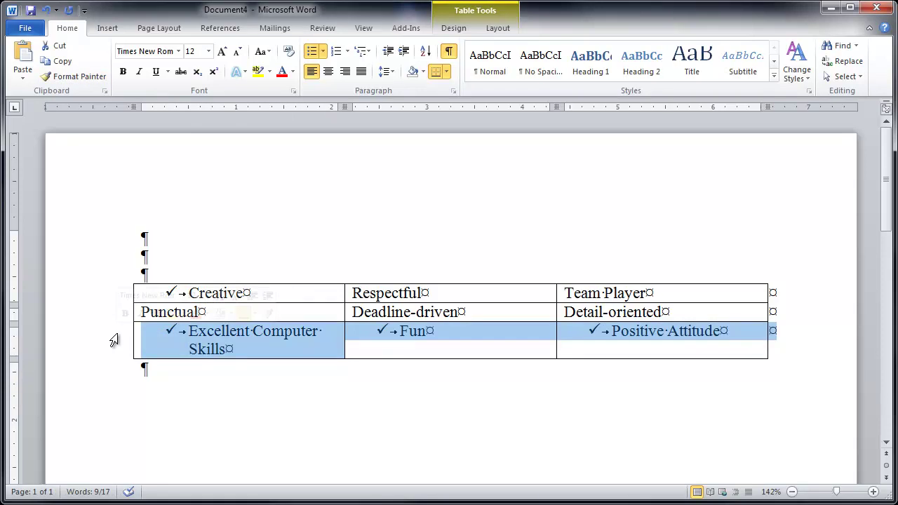
key("ctrl+z")
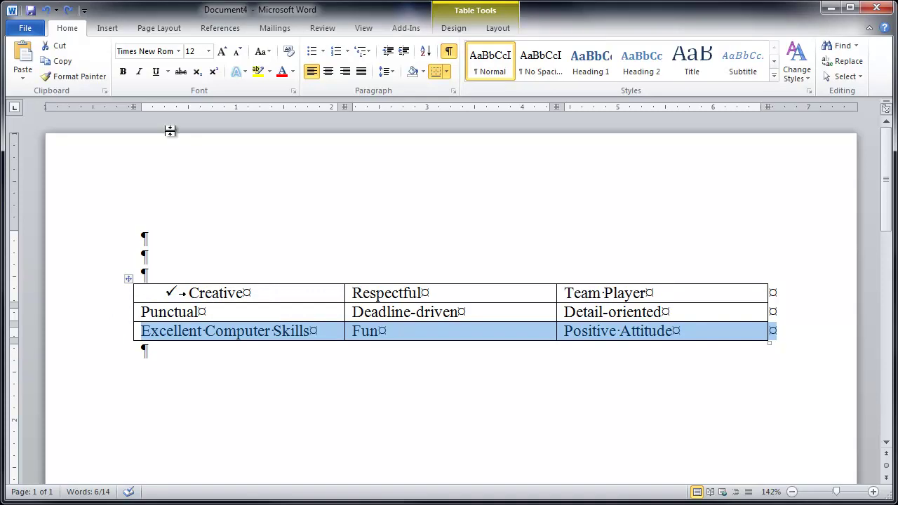
left_click(205, 294)
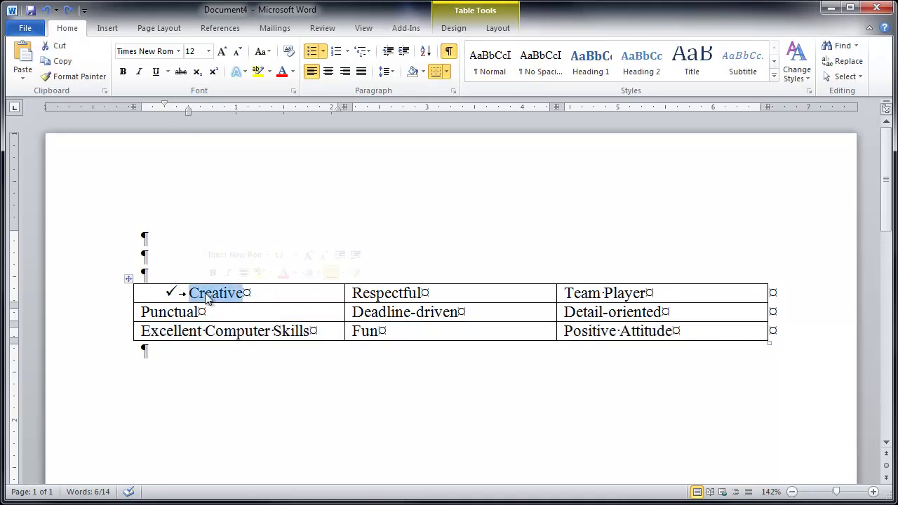
left_click(76, 78)
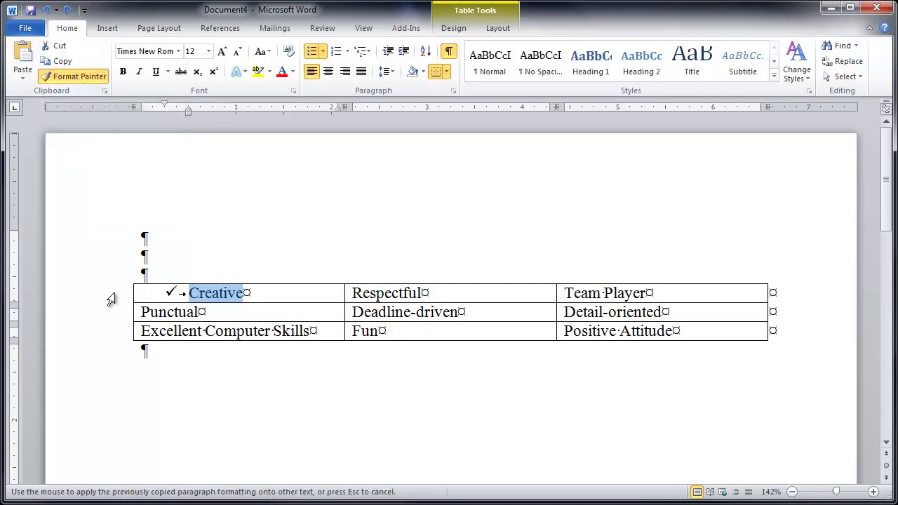
left_click_drag(111, 299, 111, 338)
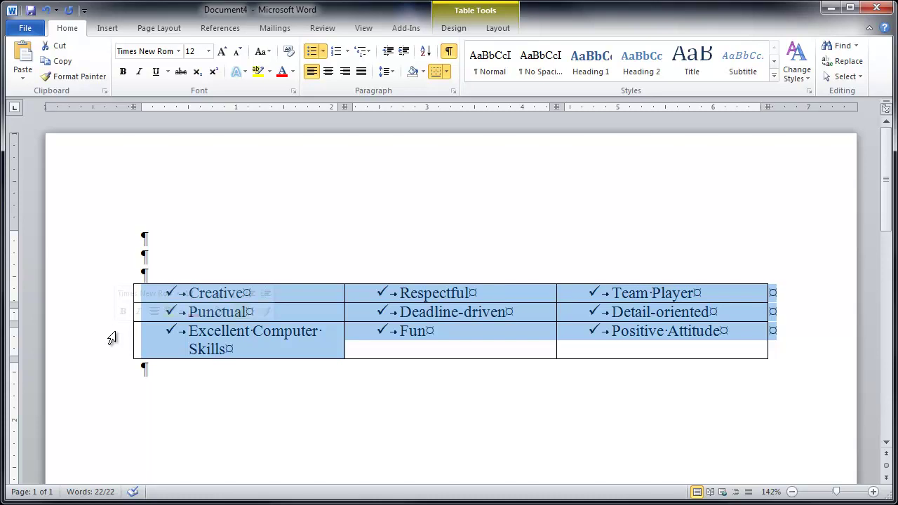
Step: Open Define New Bullet from the Creative cell's right-click Bullets menu
left_click(199, 336)
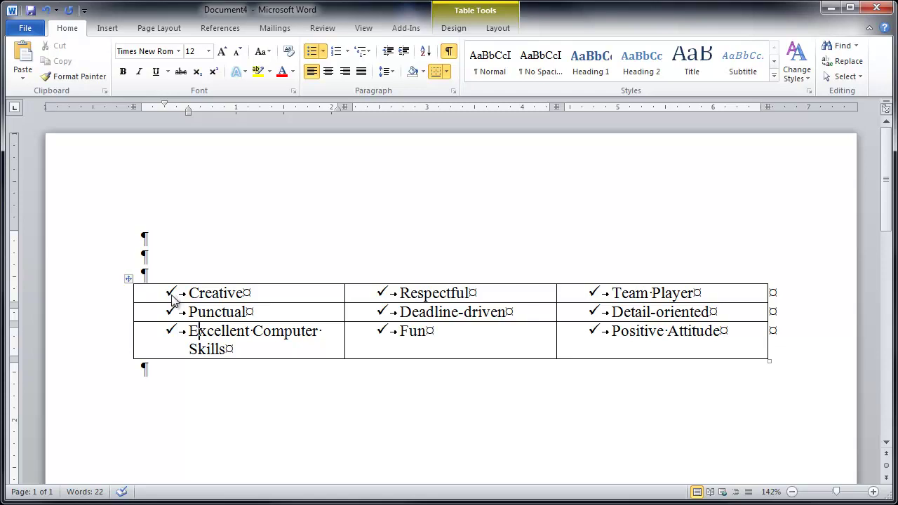
left_click(197, 286)
left_click(197, 295)
right_click(197, 297)
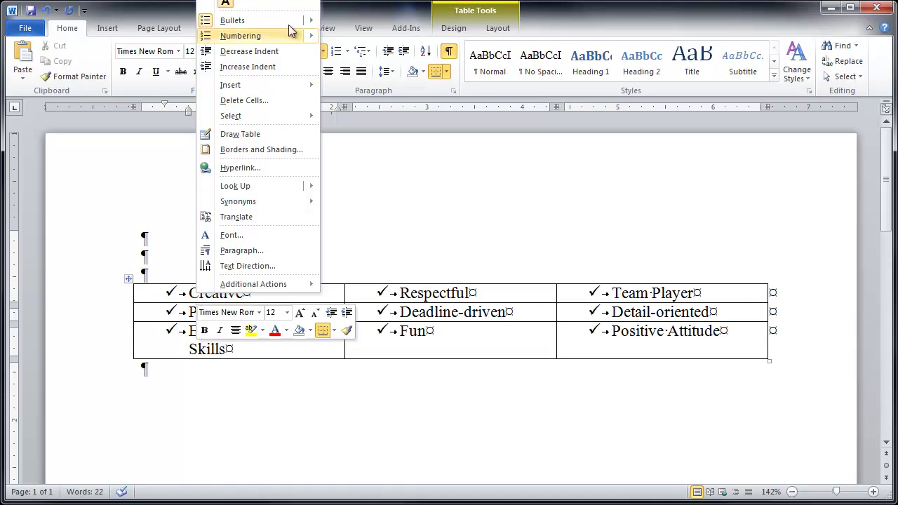
mouse_move(305, 21)
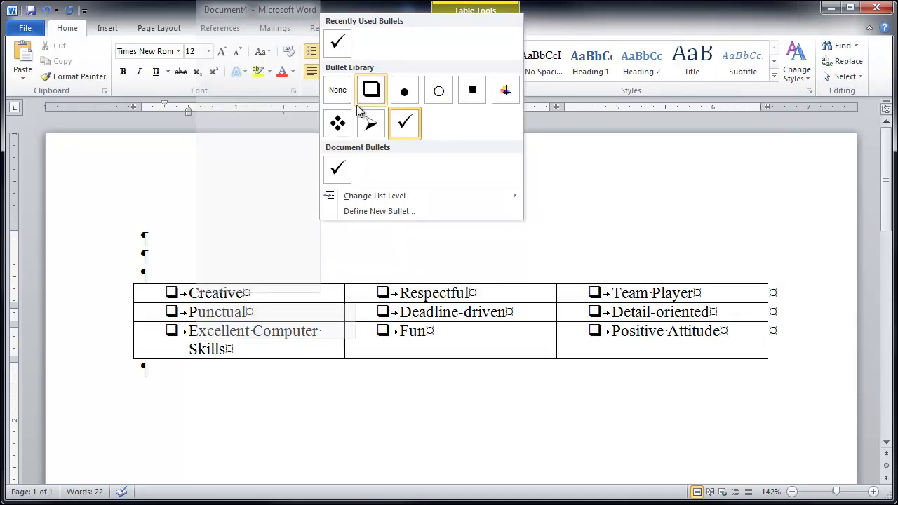
mouse_move(364, 201)
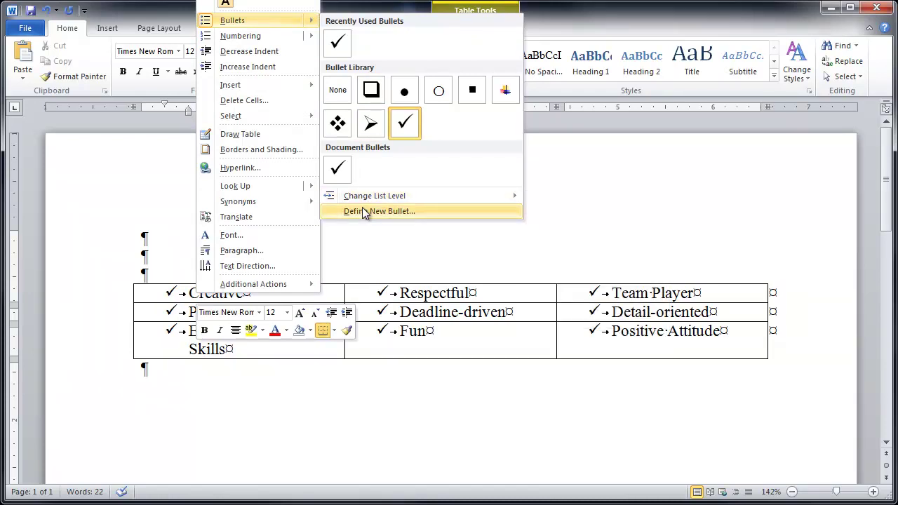
left_click(364, 211)
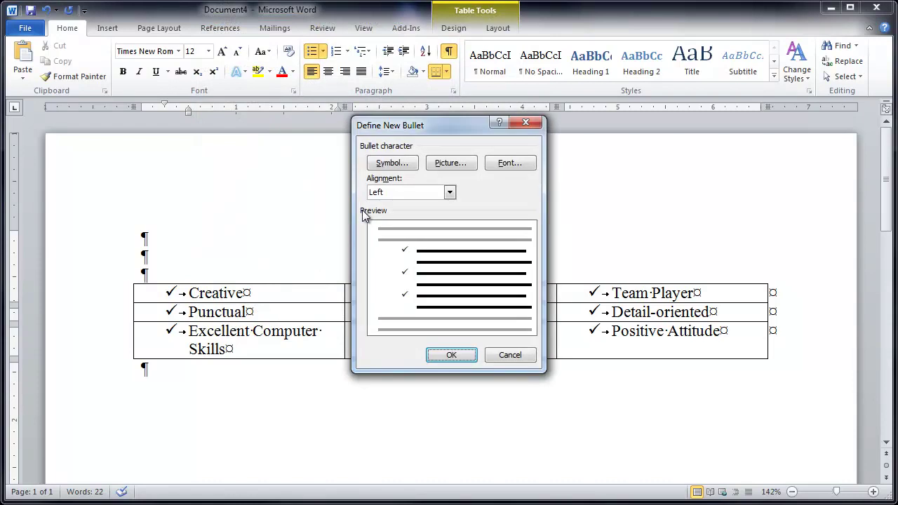
Step: Choose the boxed check mark, Wingdings character 254, as the new bullet symbol
left_click(393, 163)
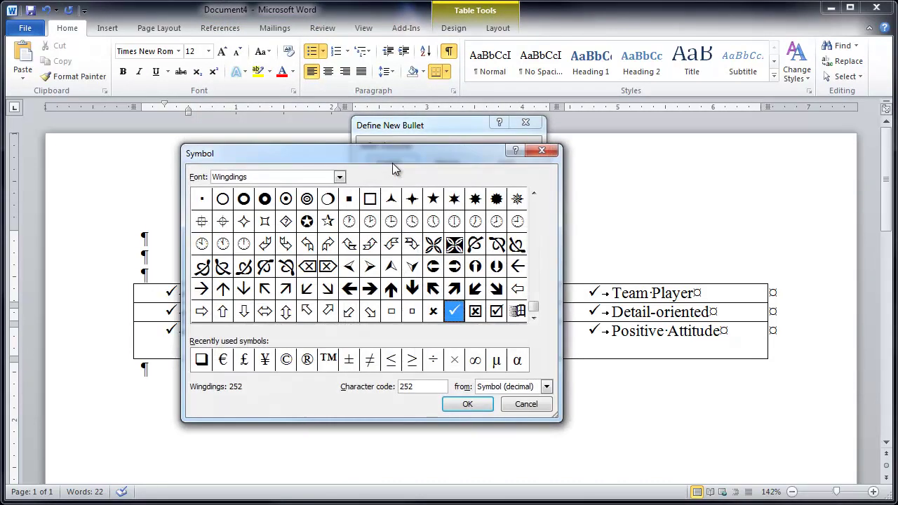
left_click(535, 293)
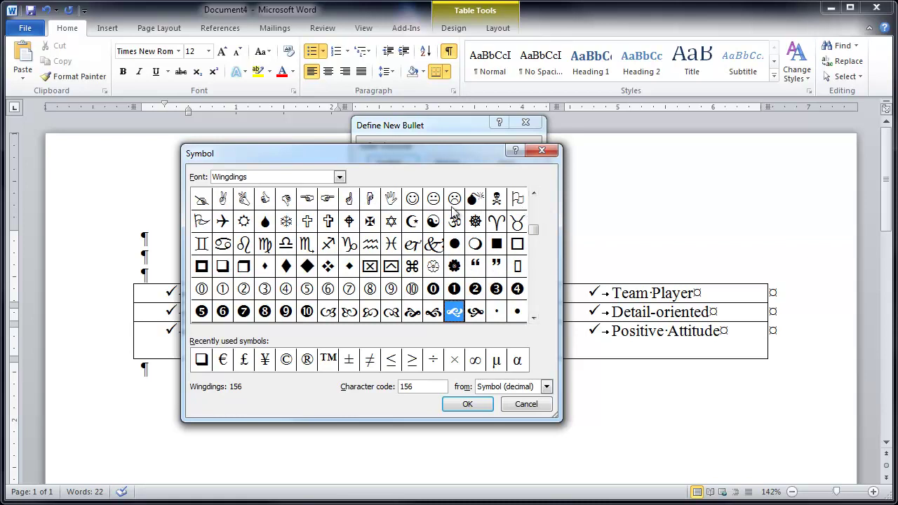
left_click(536, 312)
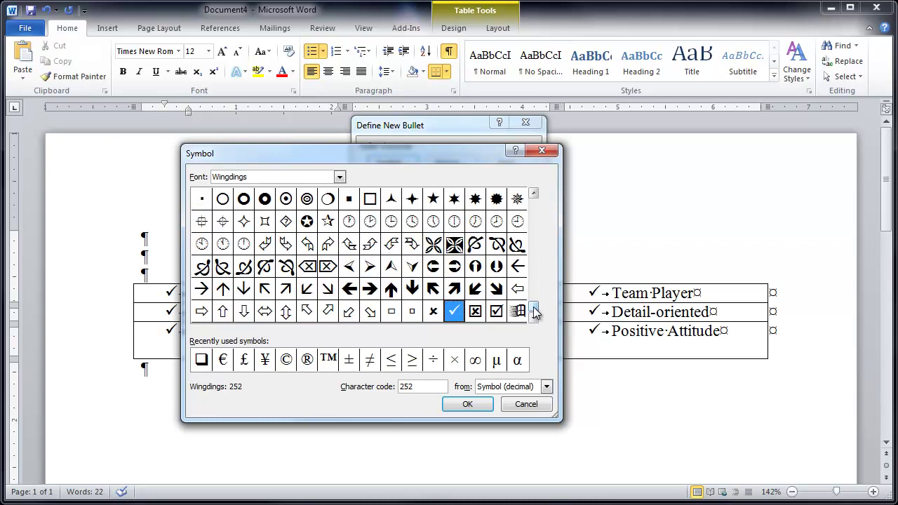
left_click(497, 312)
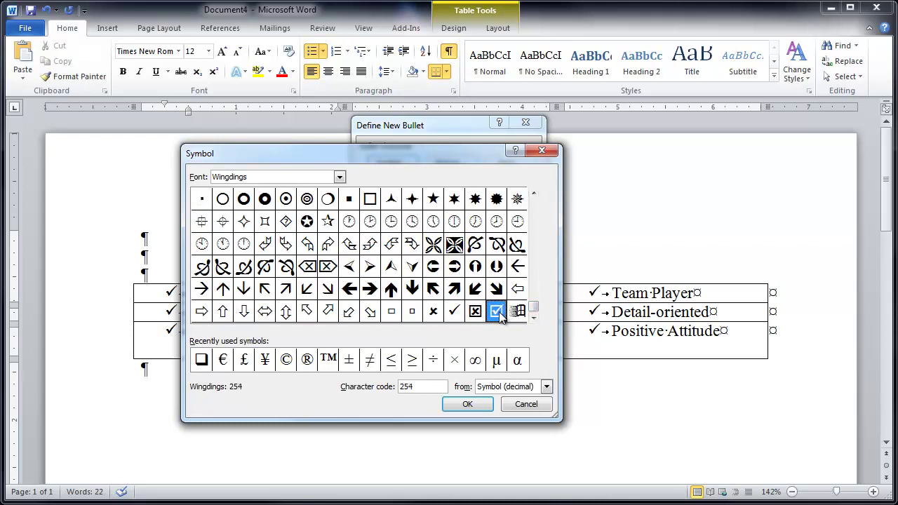
left_click(467, 404)
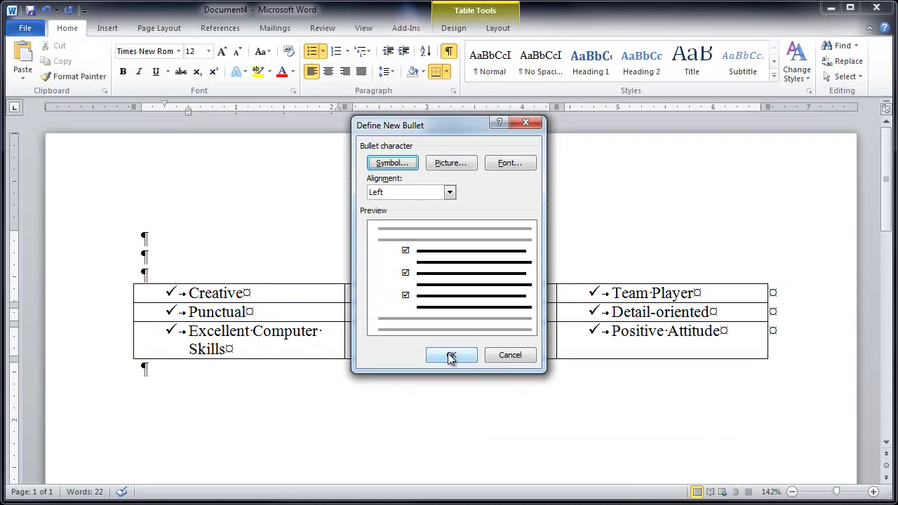
Step: Import the unicorn headshot from Pictures and apply it as the table's picture bullet
left_click(453, 162)
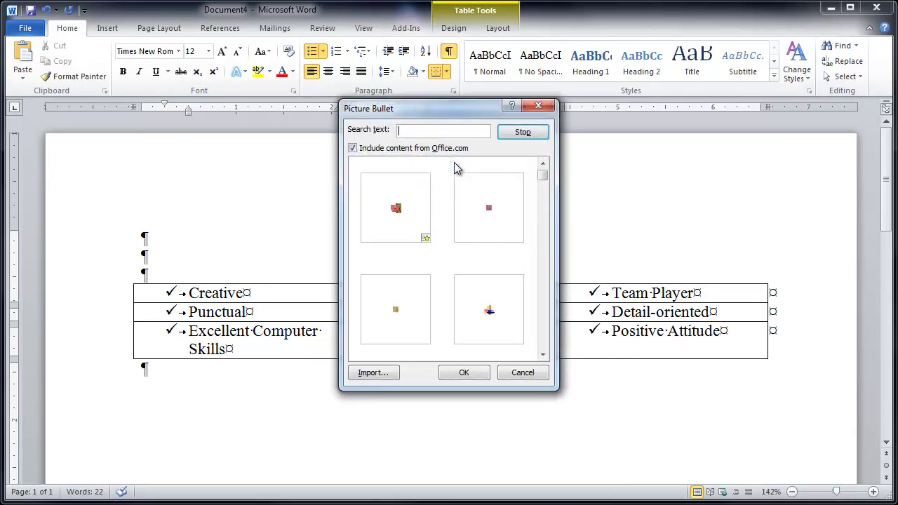
left_click(536, 194)
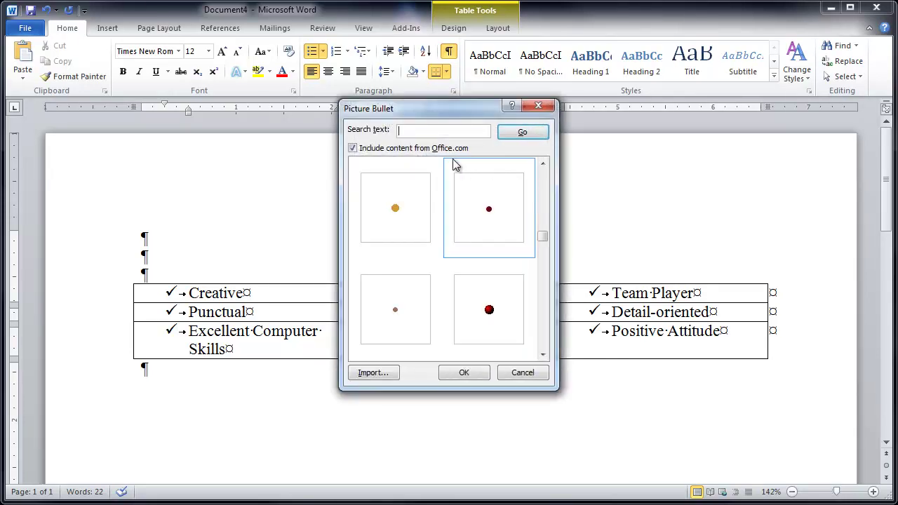
left_click(373, 374)
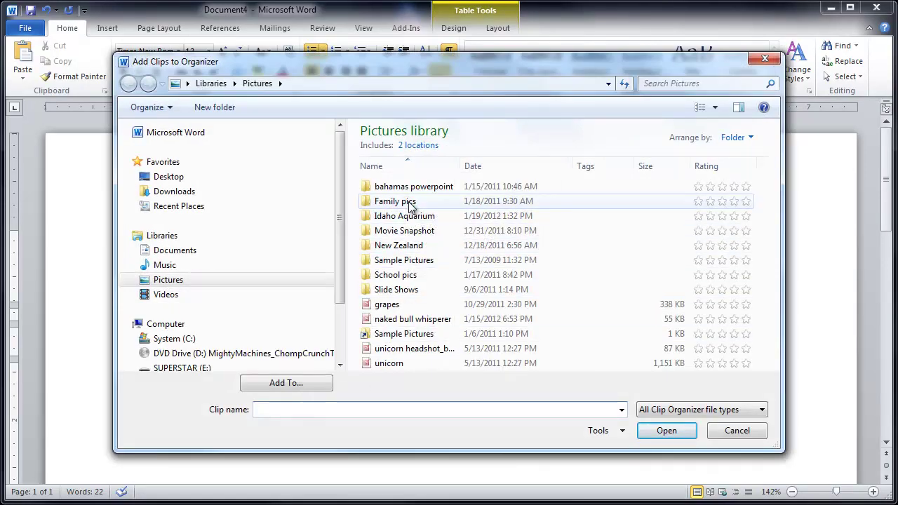
double_click(406, 261)
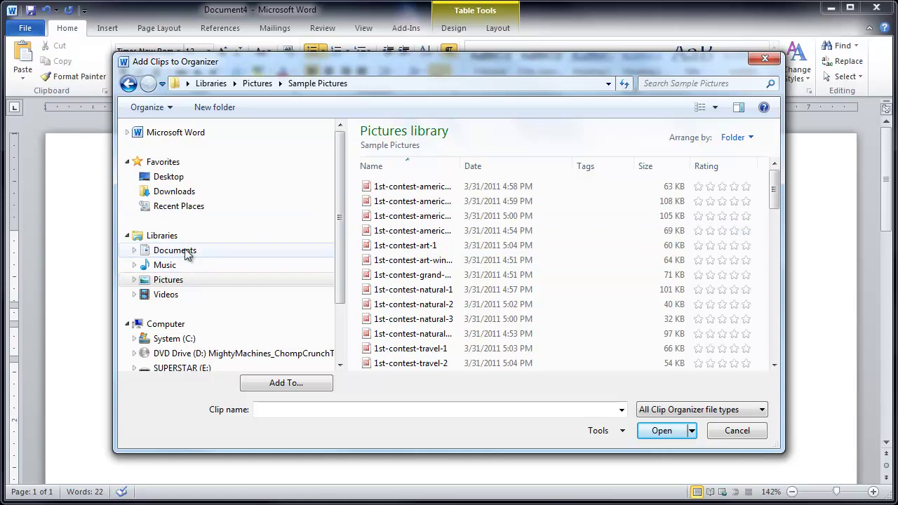
left_click(258, 83)
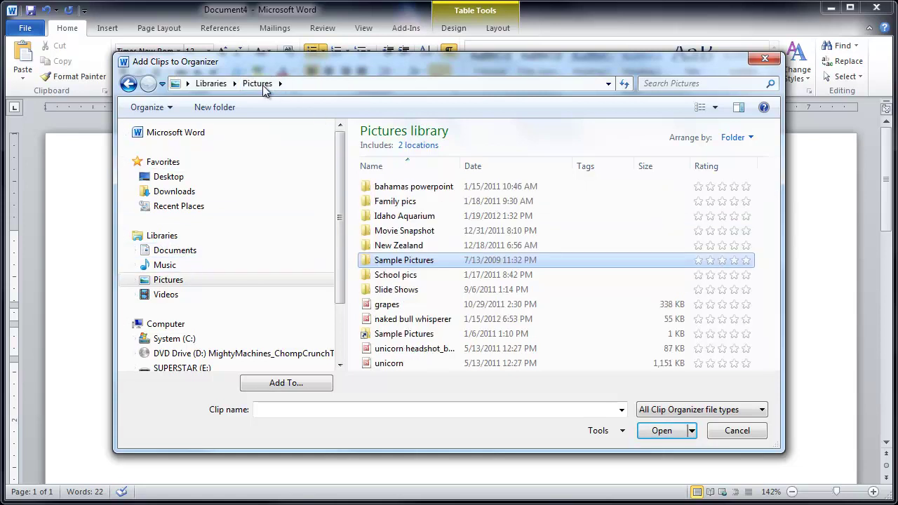
left_click(410, 351)
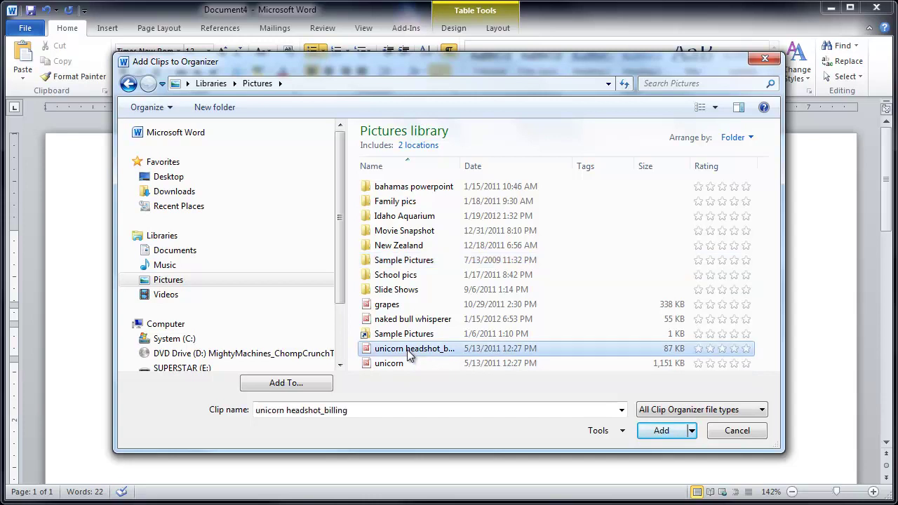
left_click(659, 432)
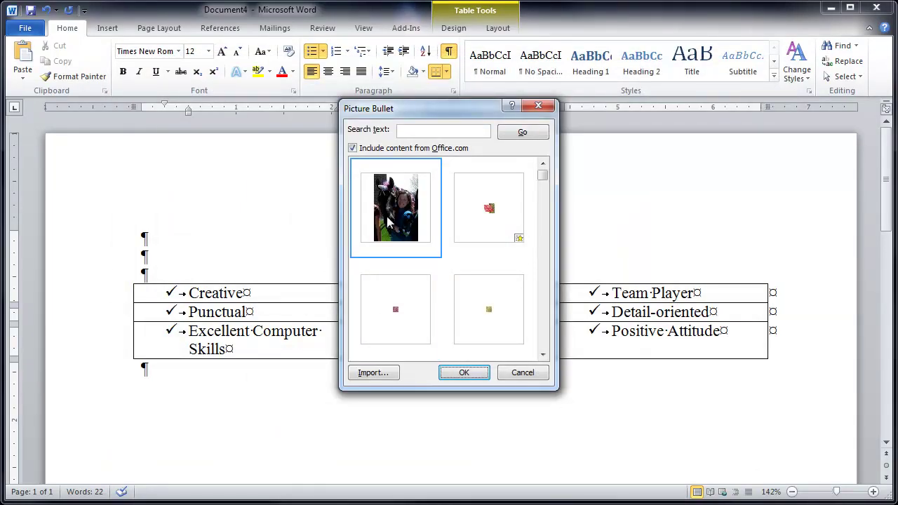
left_click(465, 373)
left_click(451, 356)
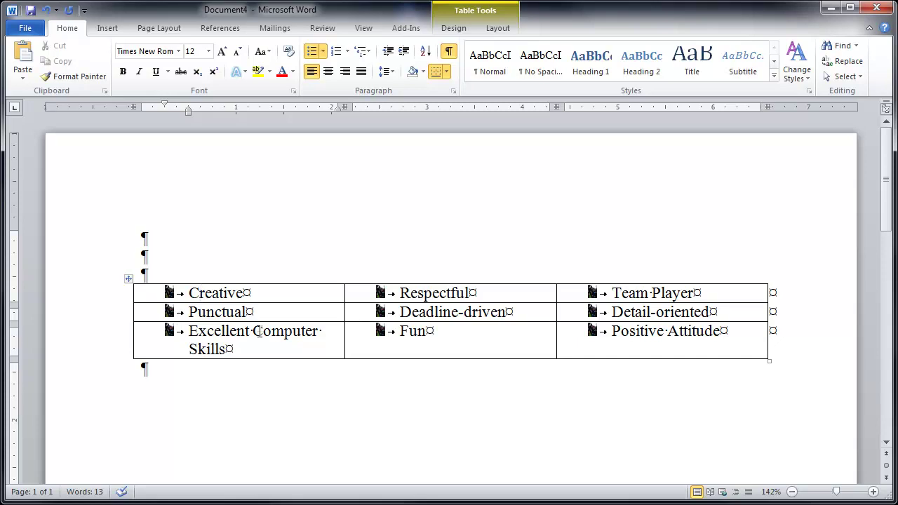
left_click(116, 301)
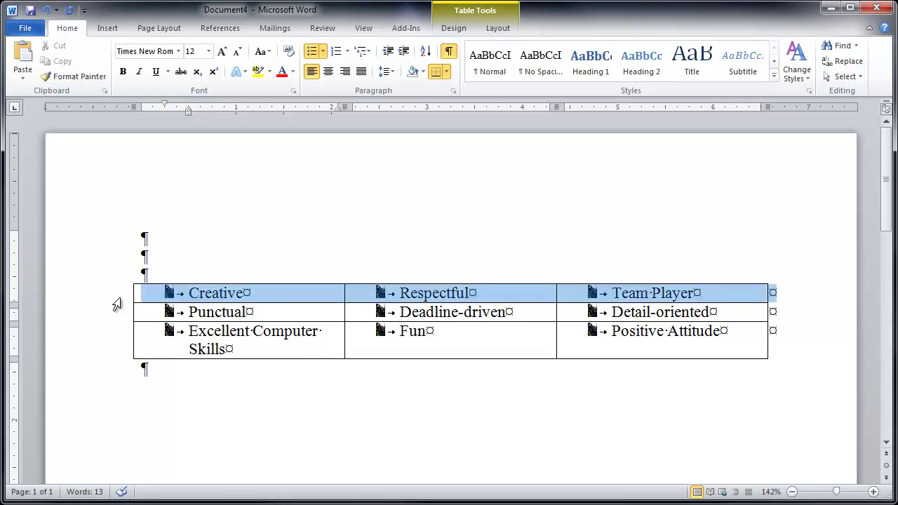
left_click_drag(117, 305, 117, 332)
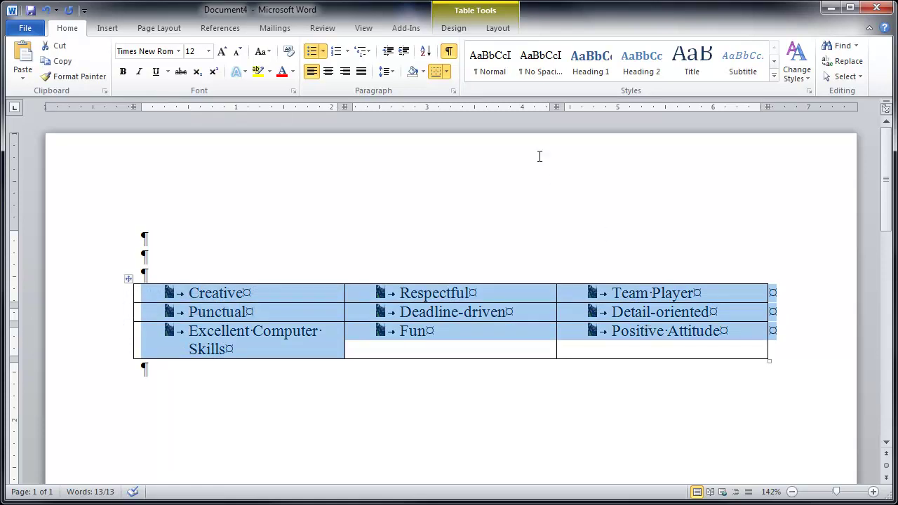
left_click(447, 72)
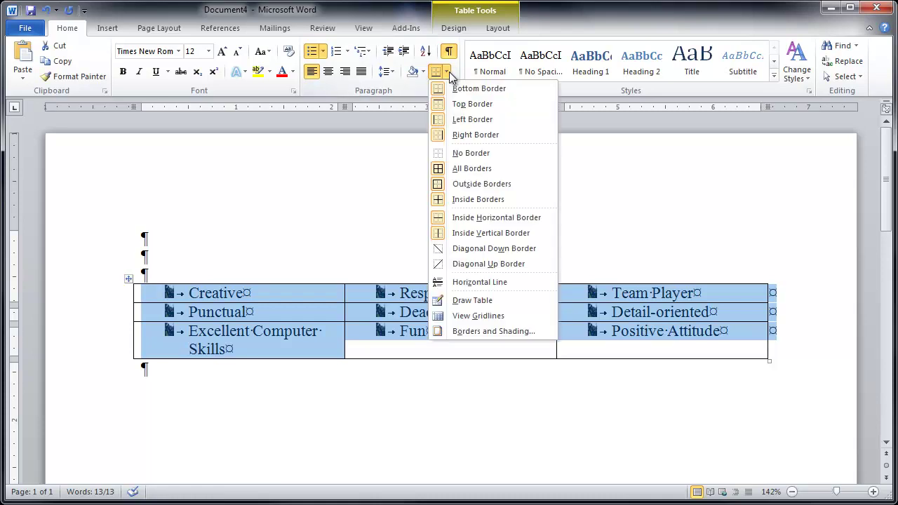
left_click(486, 154)
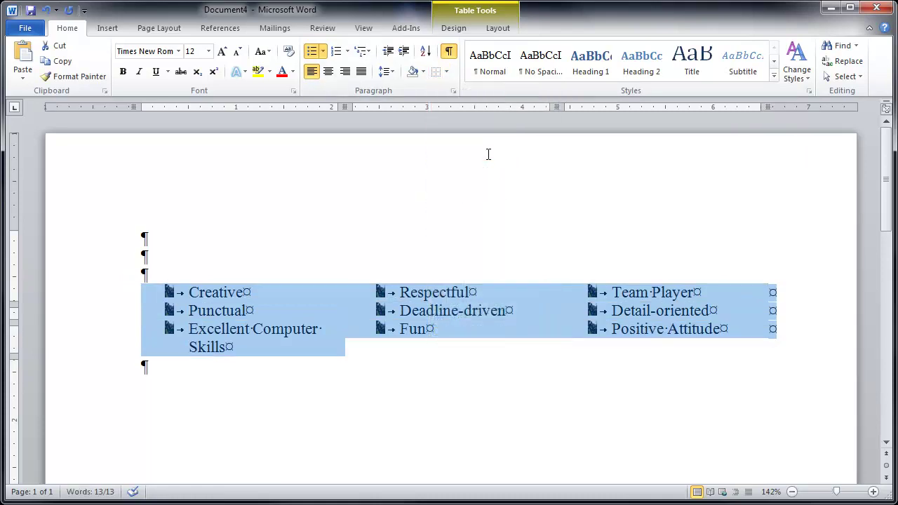
left_click(177, 261)
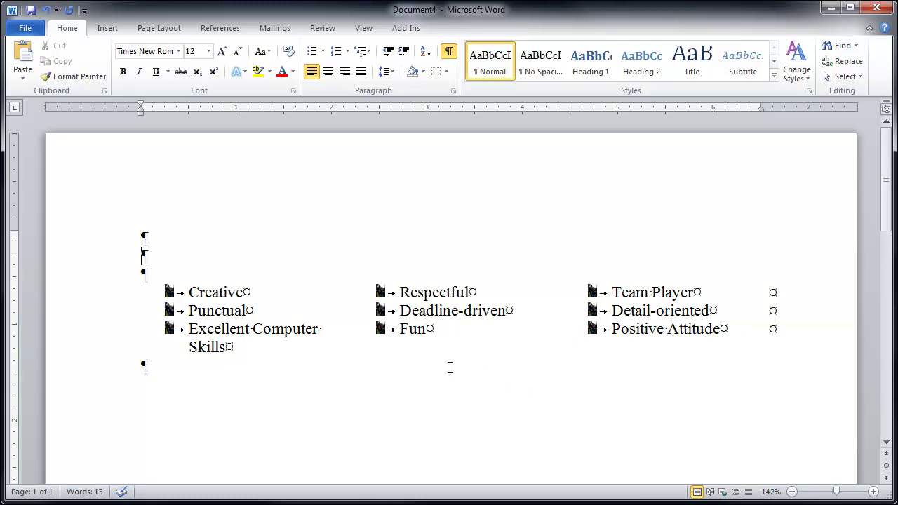
left_click(419, 298)
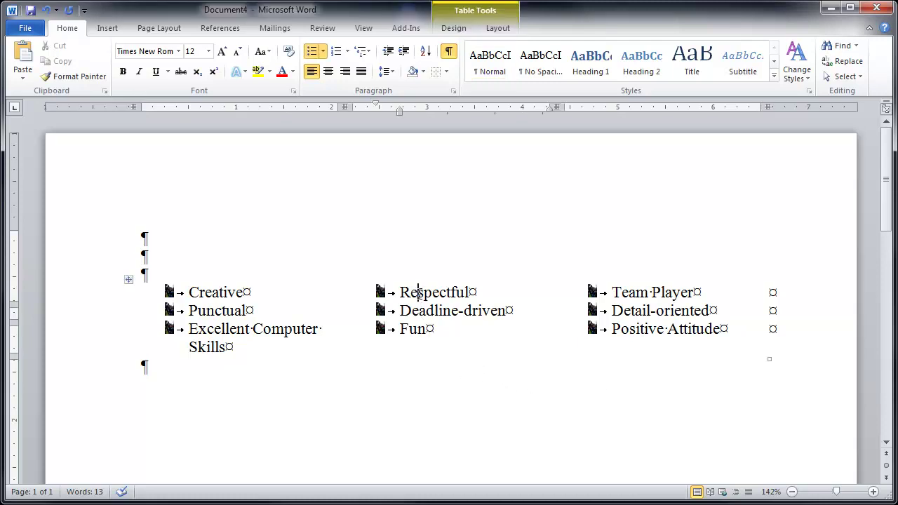
left_click(99, 292)
left_click_drag(99, 293, 106, 336)
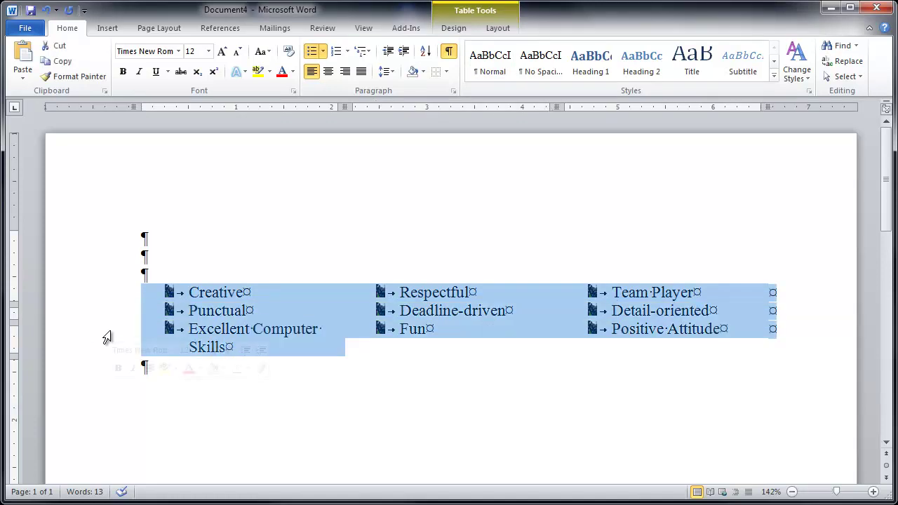
left_click(445, 72)
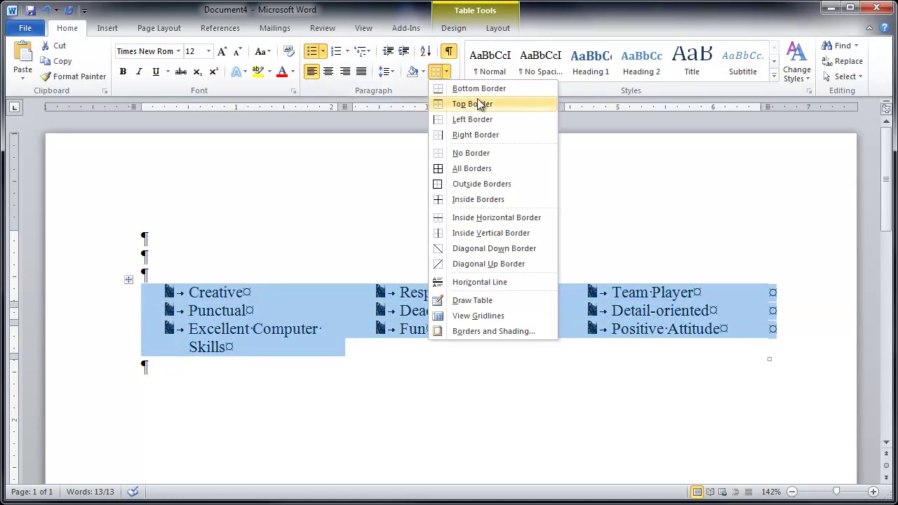
left_click(476, 167)
left_click(353, 373)
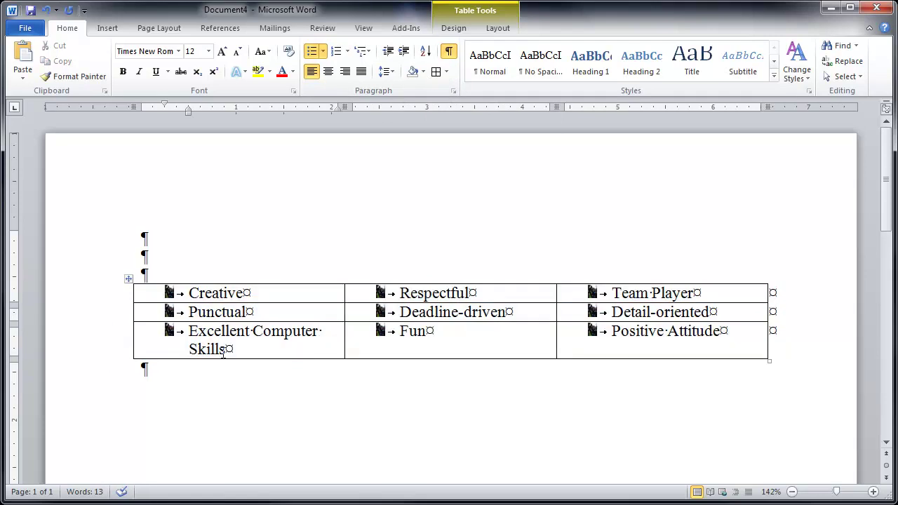
left_click_drag(274, 294, 275, 333)
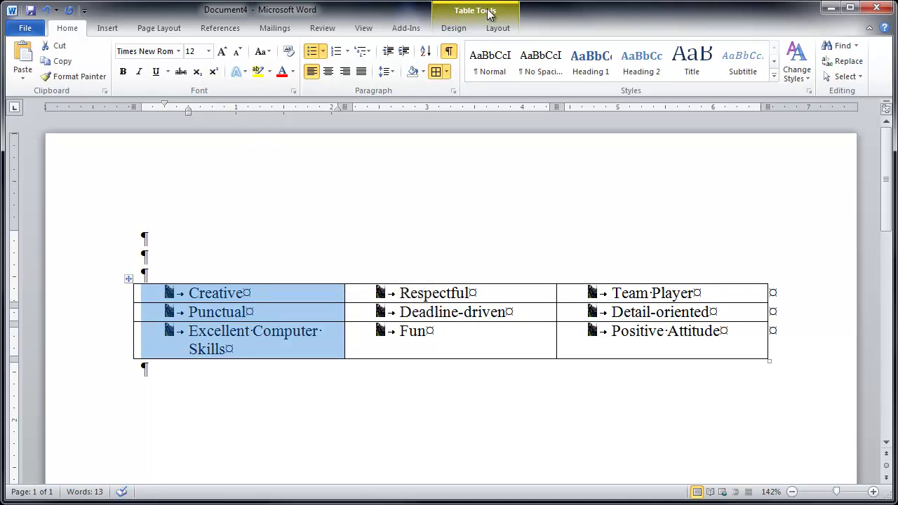
Step: Merge the left and middle columns' three cells each into single cells
left_click(451, 32)
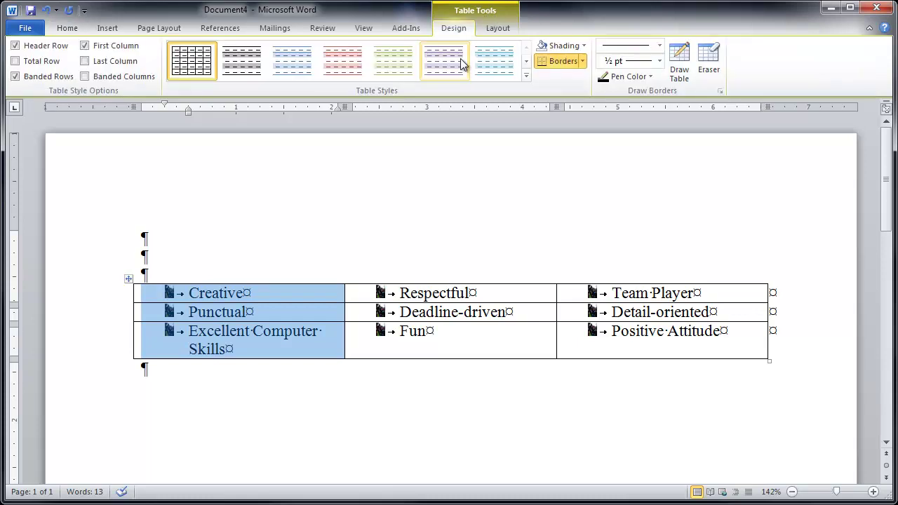
left_click(496, 32)
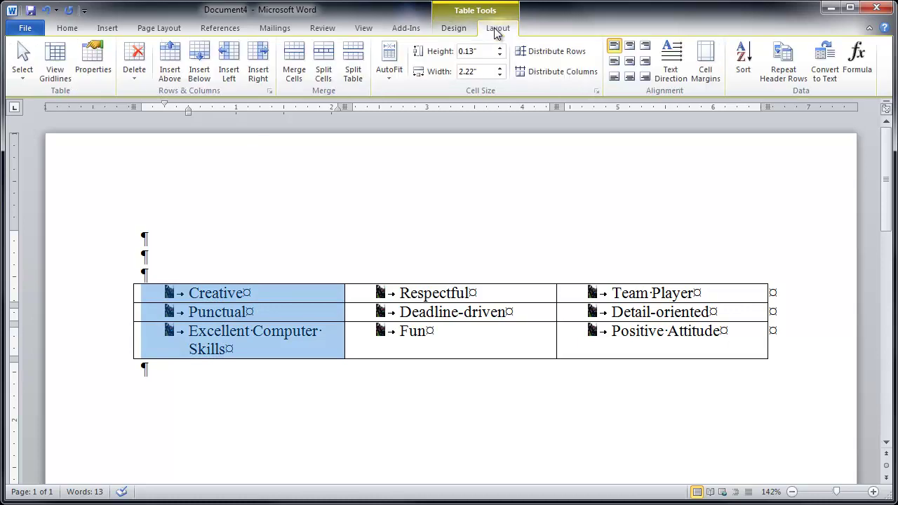
left_click(293, 80)
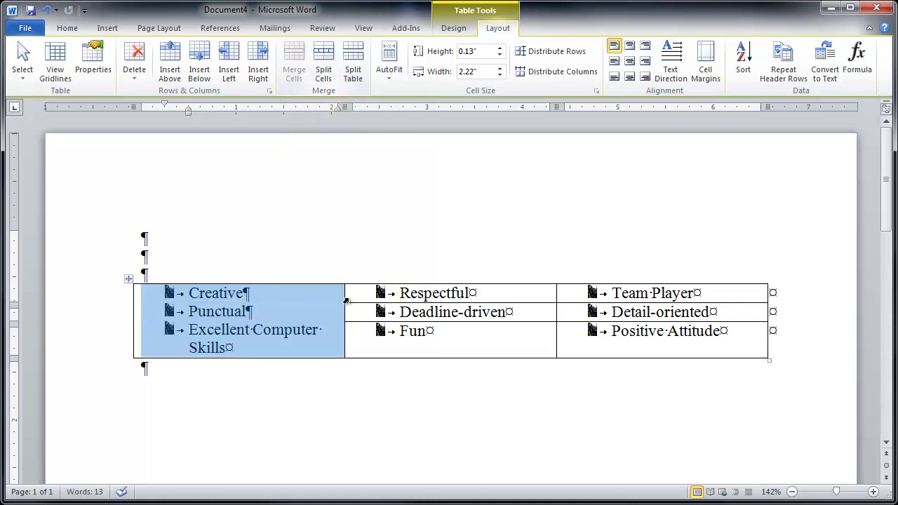
left_click(416, 281)
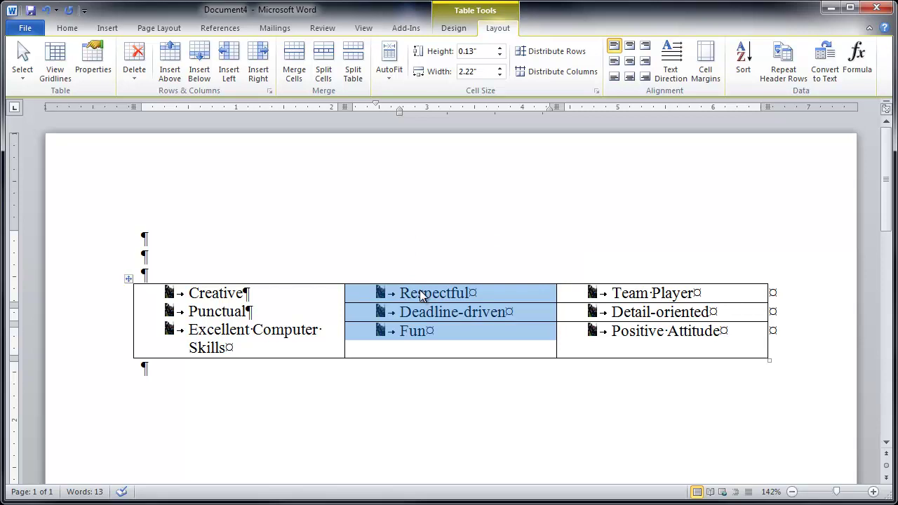
key("alt+j")
key("l")
key("m")
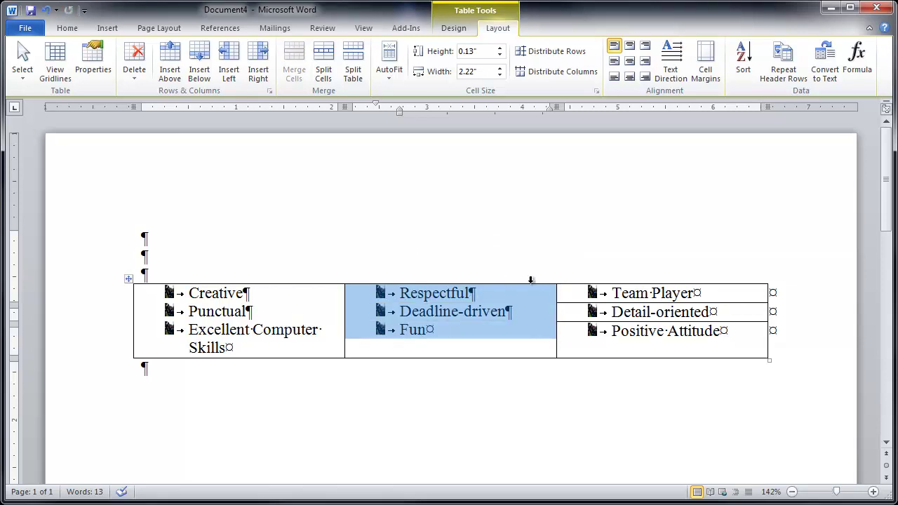
Step: Merge the right column's three cells and select the resulting table row
left_click(673, 281)
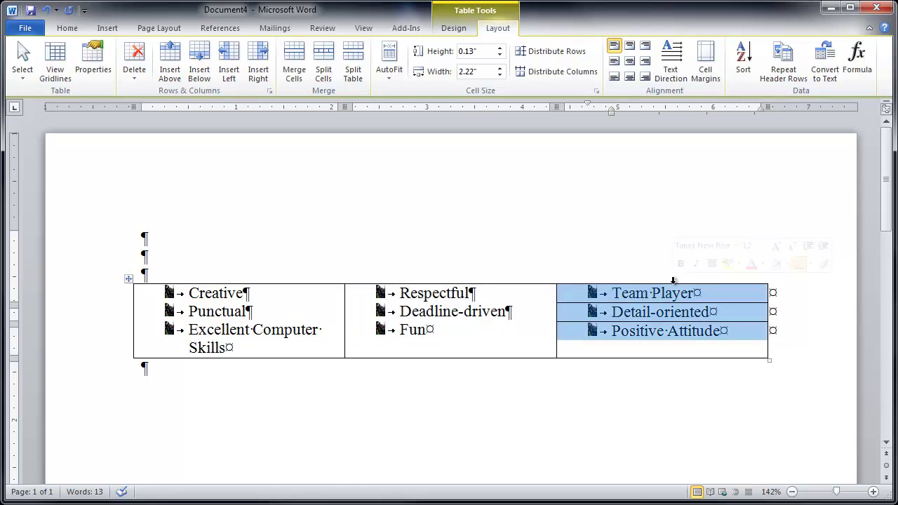
key("alt+j")
key("l")
key("m")
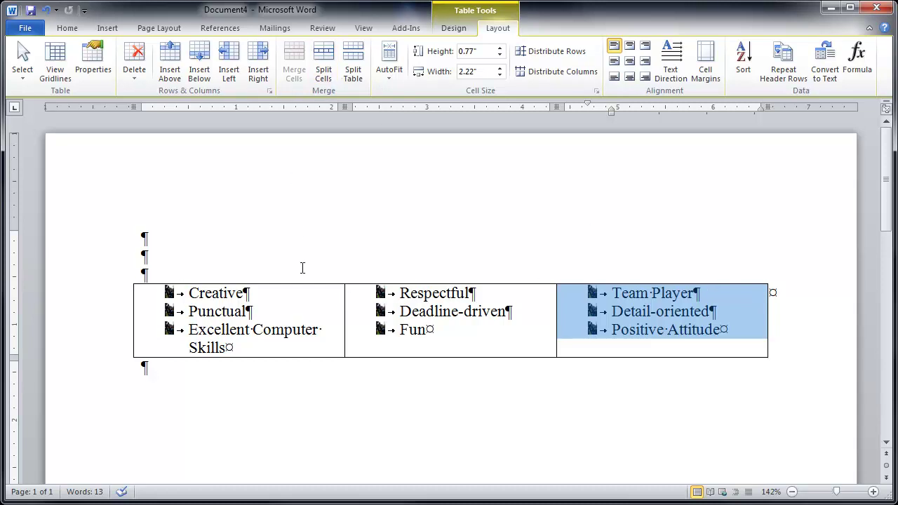
left_click(95, 321)
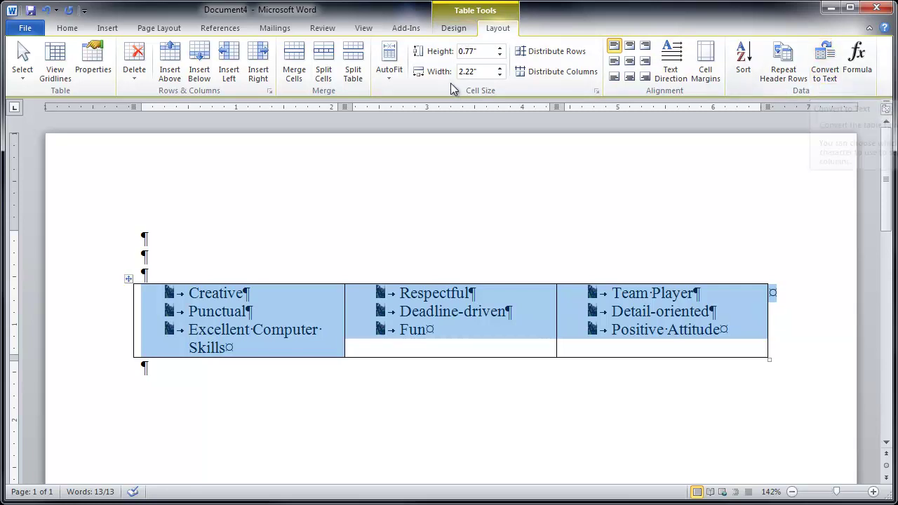
Step: Set the merged trait table's borders to No Border
left_click(456, 29)
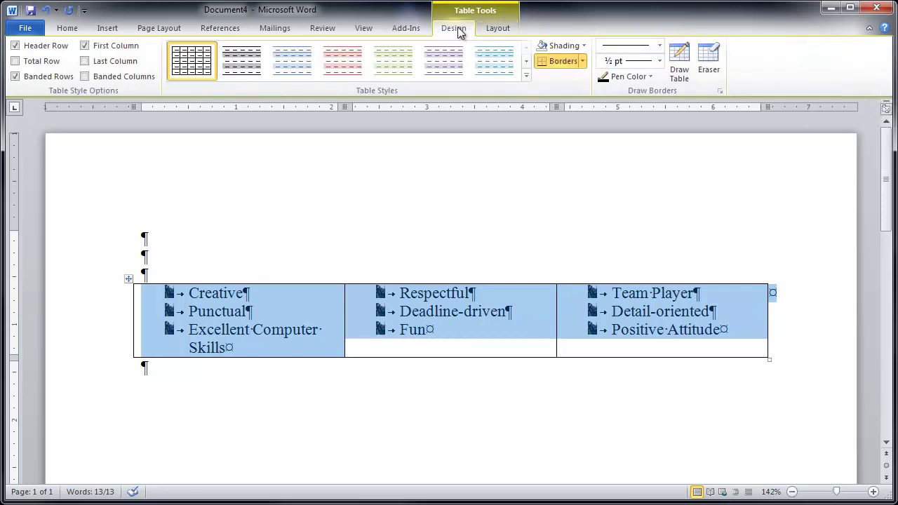
left_click(582, 62)
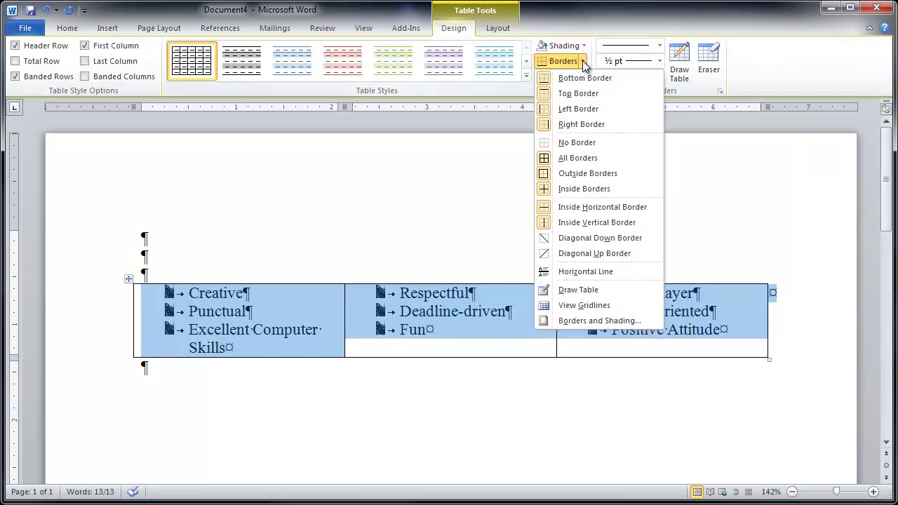
left_click(594, 144)
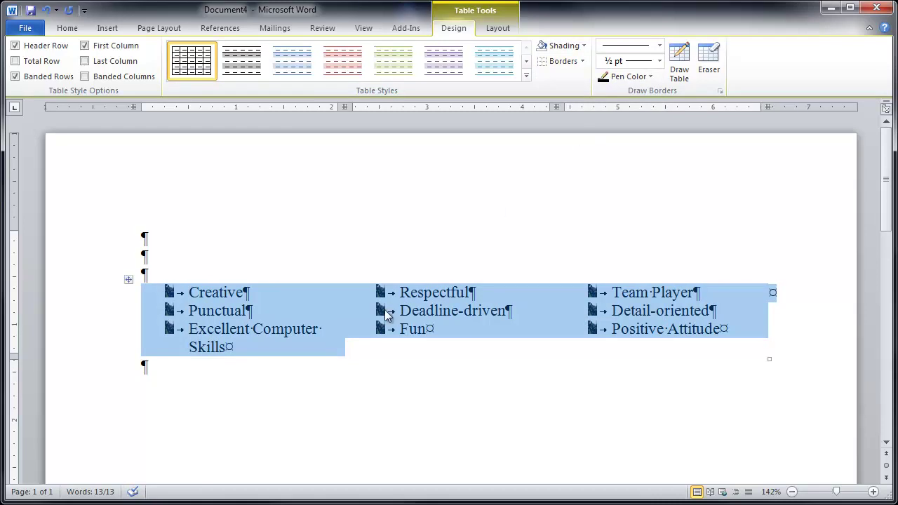
Step: Insert a one-row, two-column table at the top and enter the person's name in the second cell
left_click(157, 242)
left_click(107, 28)
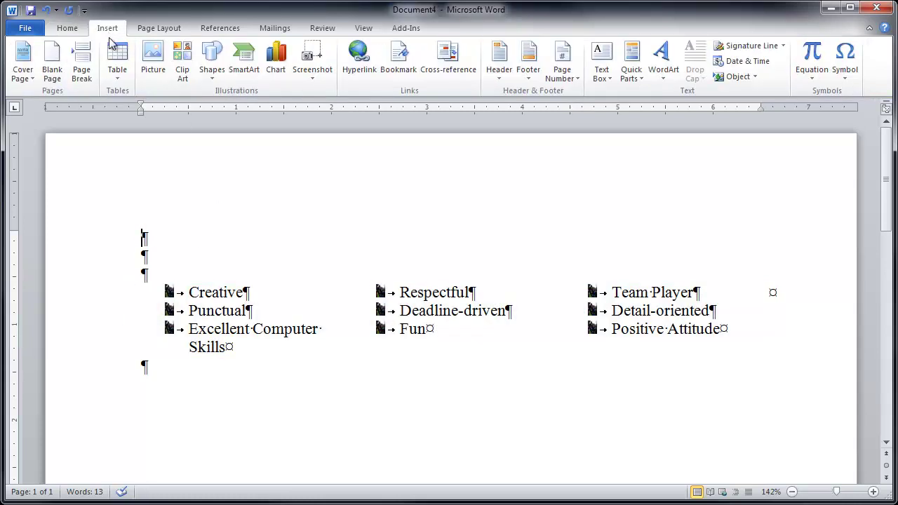
left_click(117, 62)
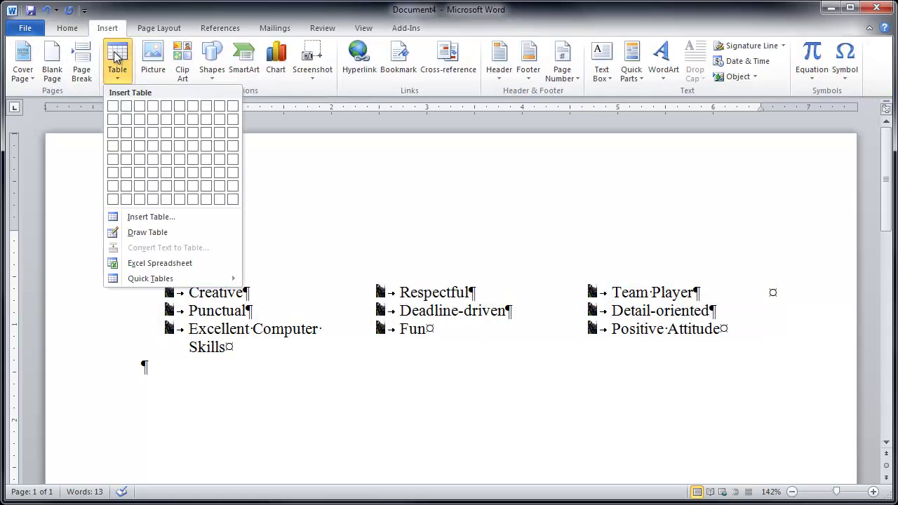
left_click(125, 110)
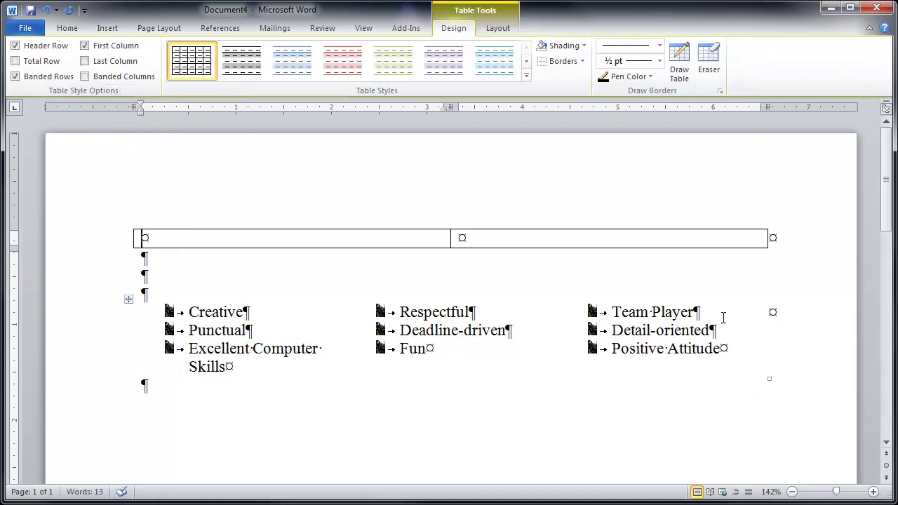
left_click(554, 240)
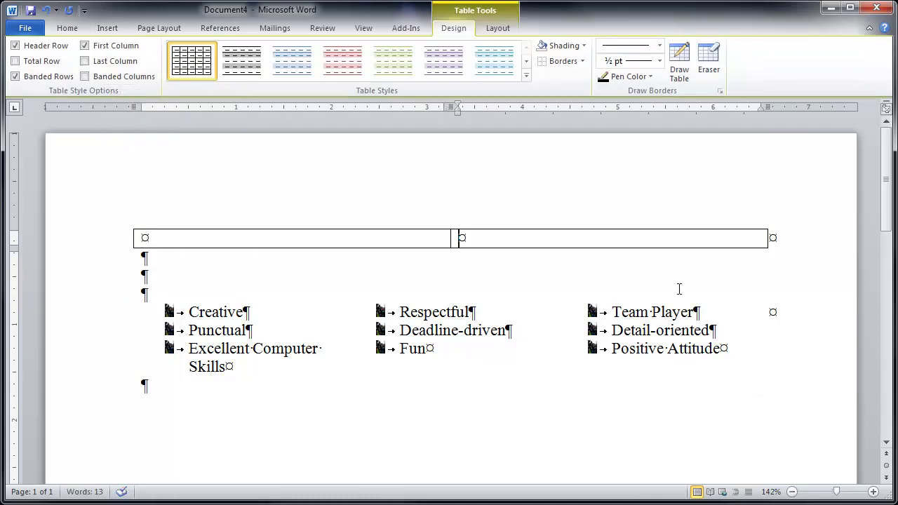
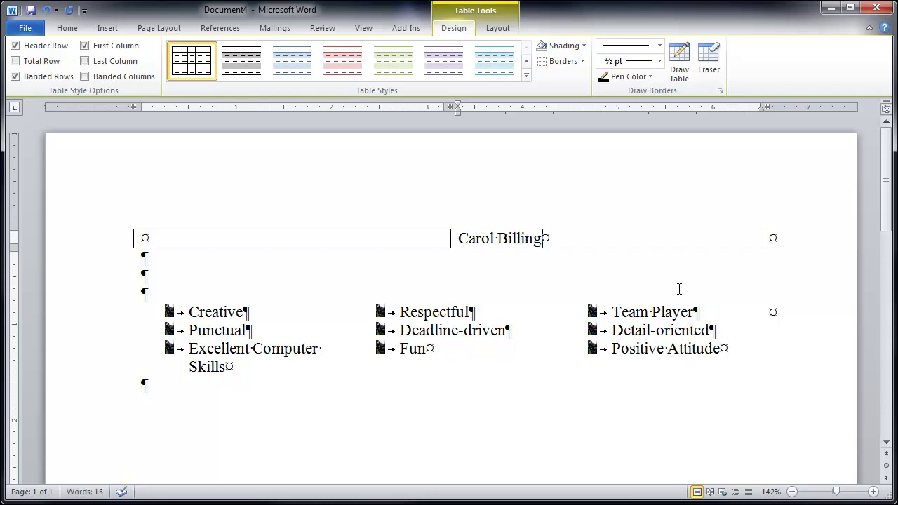
Step: Add an e-mail line under the name inside the cell, then delete it again
key("Return")
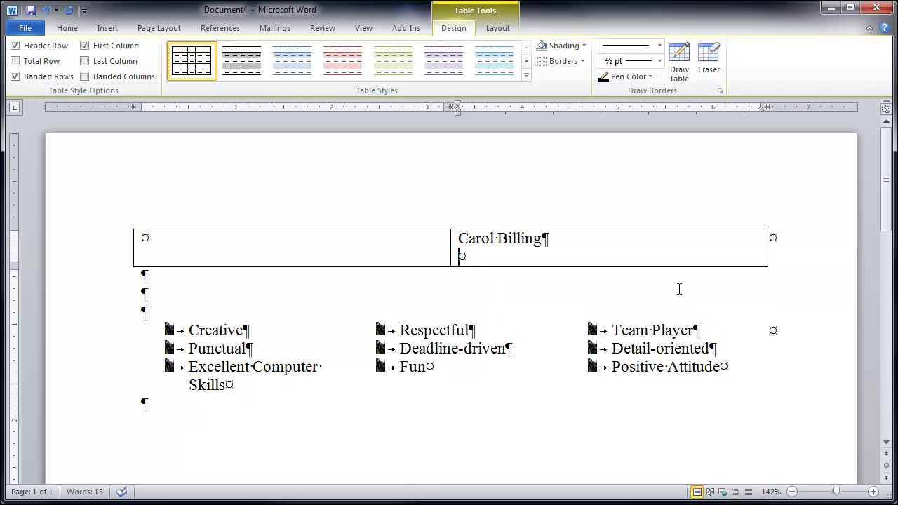
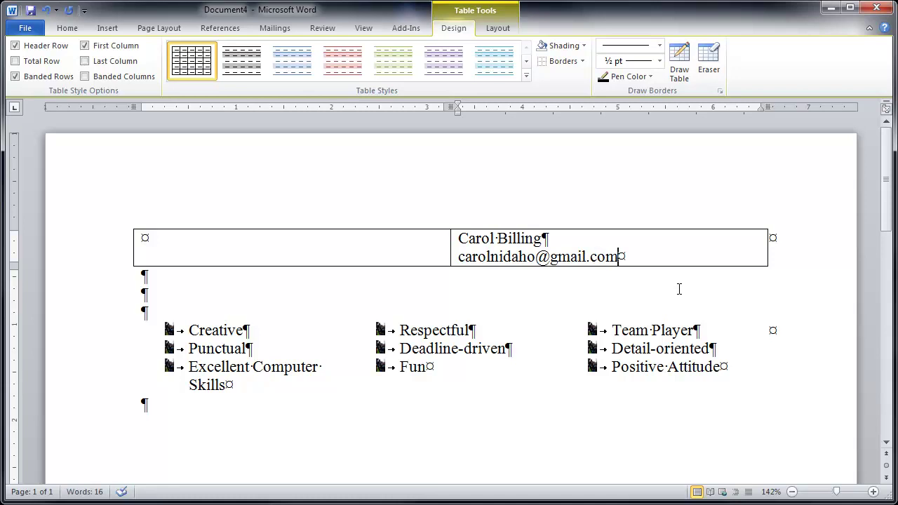
key("Return")
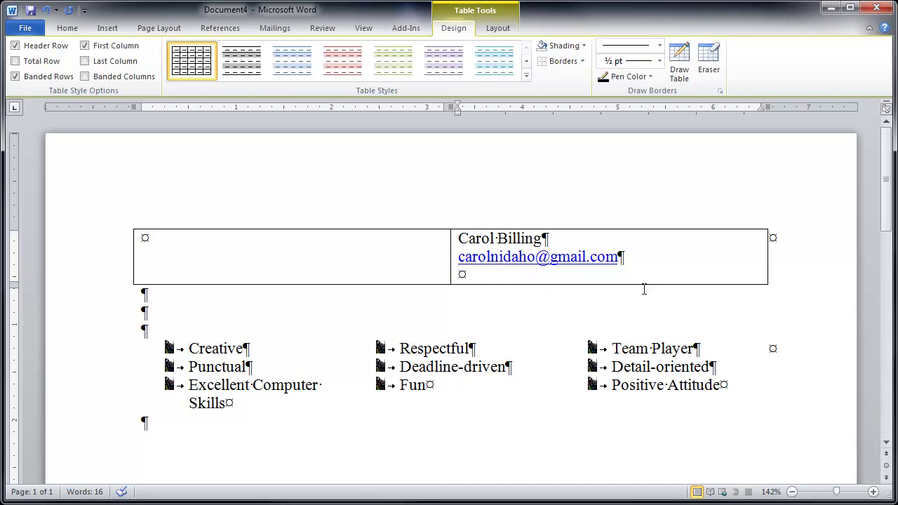
left_click_drag(632, 257, 461, 261)
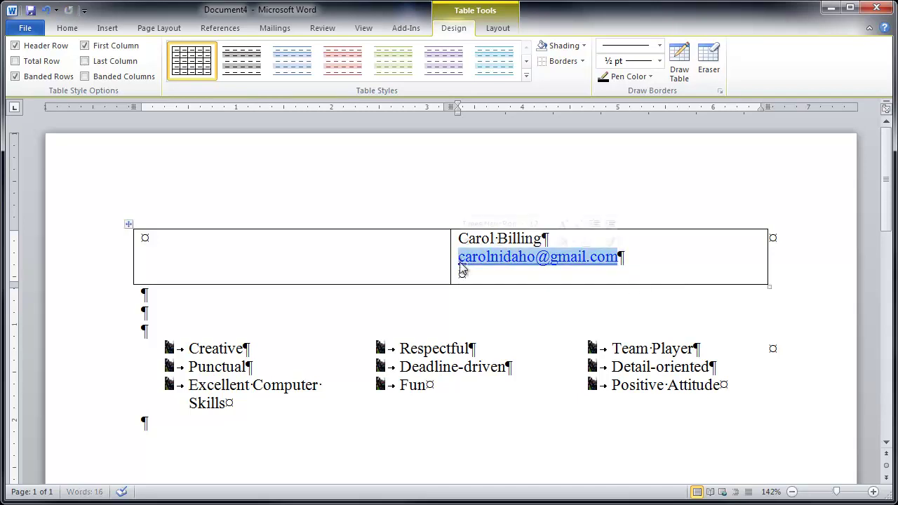
key("Delete")
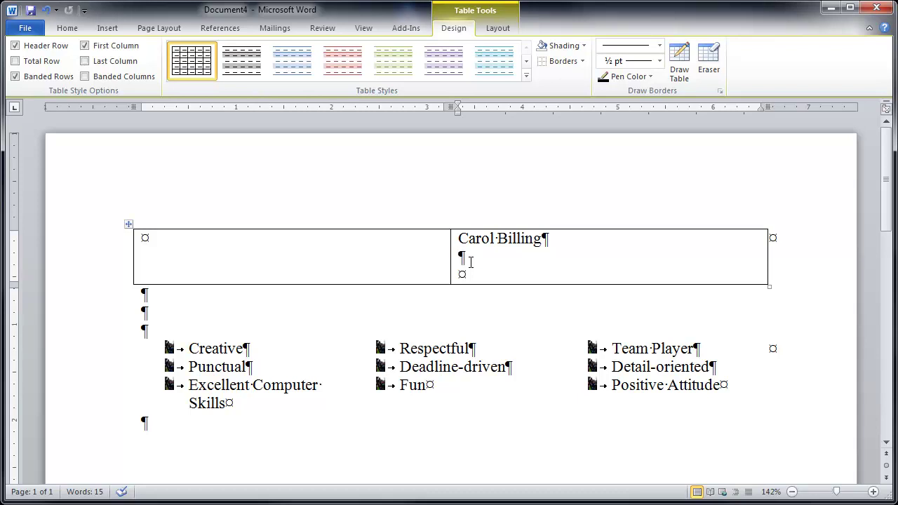
Step: Type the person's street address, with city and ID, on the line below the table
left_click(404, 296)
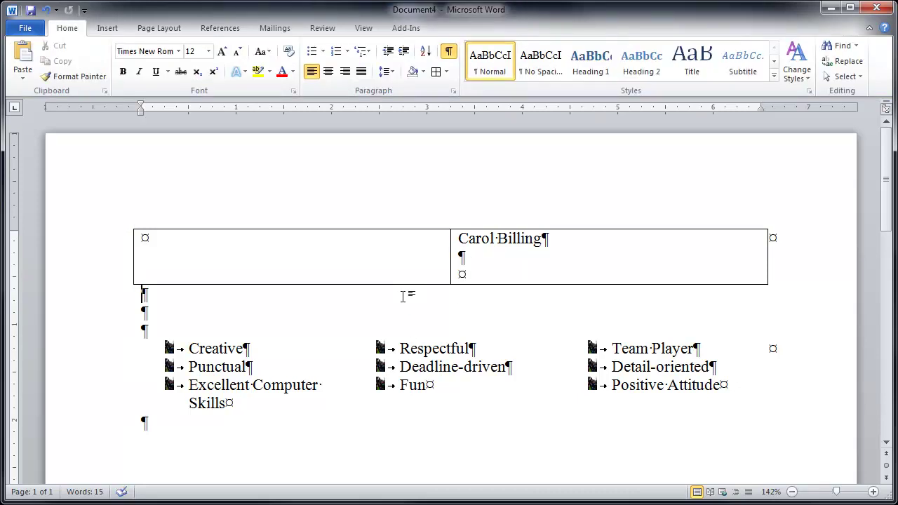
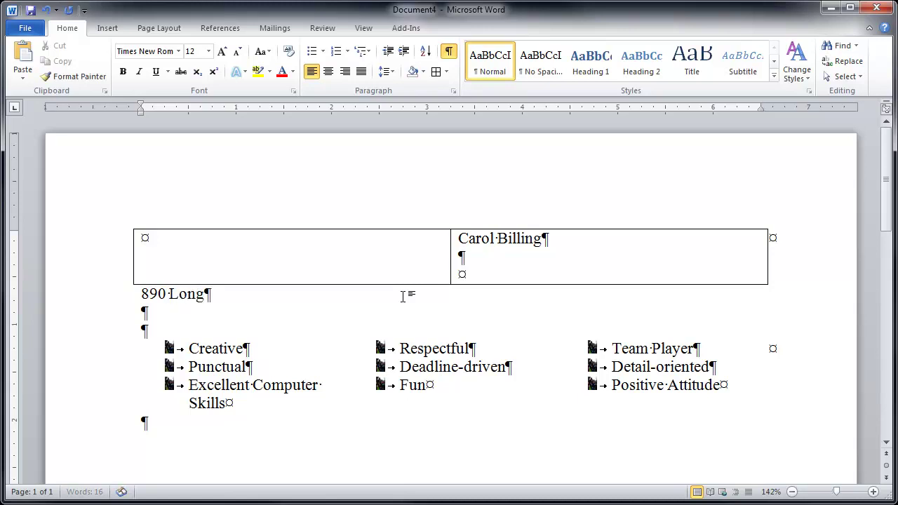
type(", I")
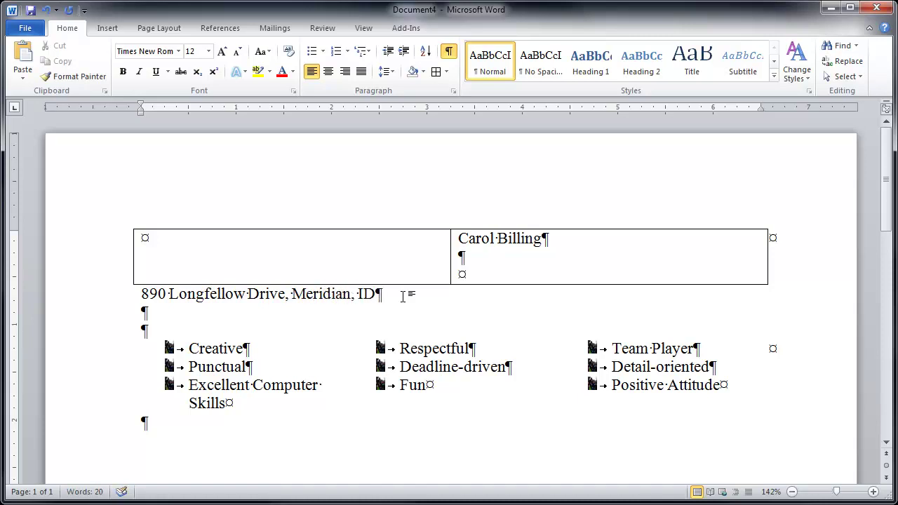
type("D")
key("Return")
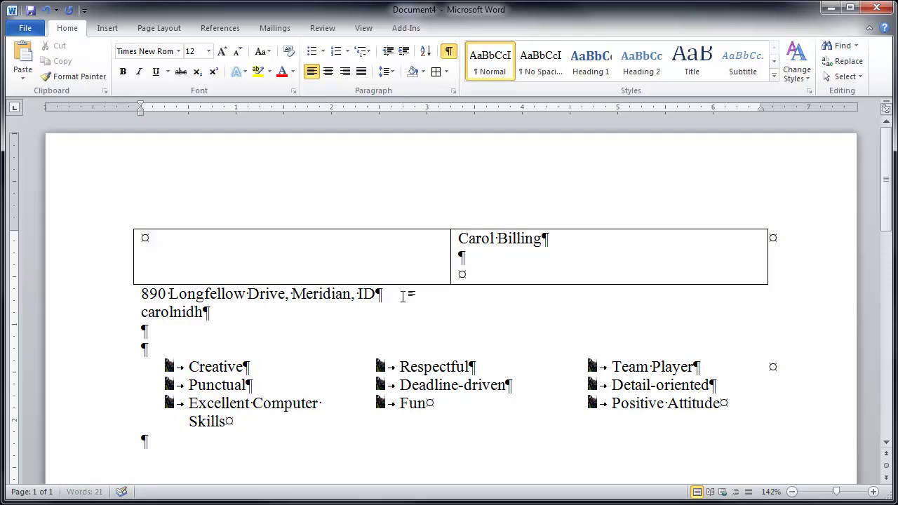
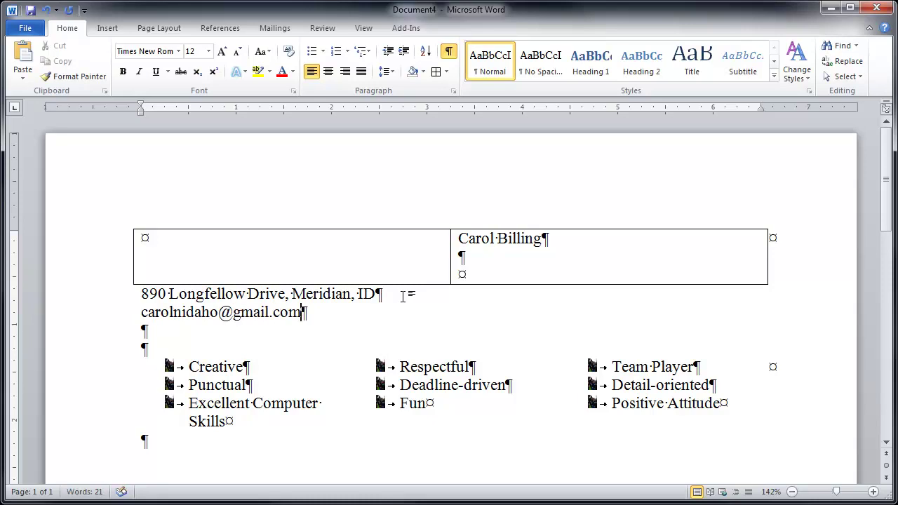
Step: Add the person's e-mail address and phone number on the following lines
key("Return")
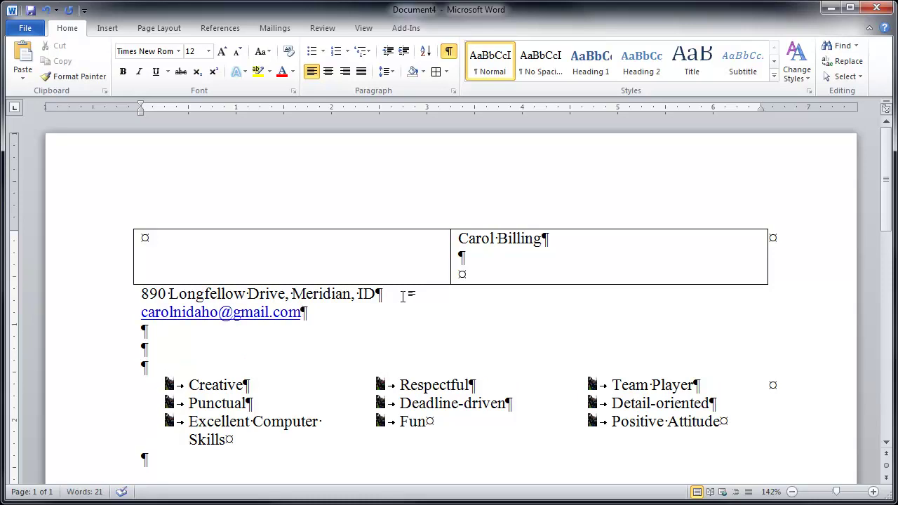
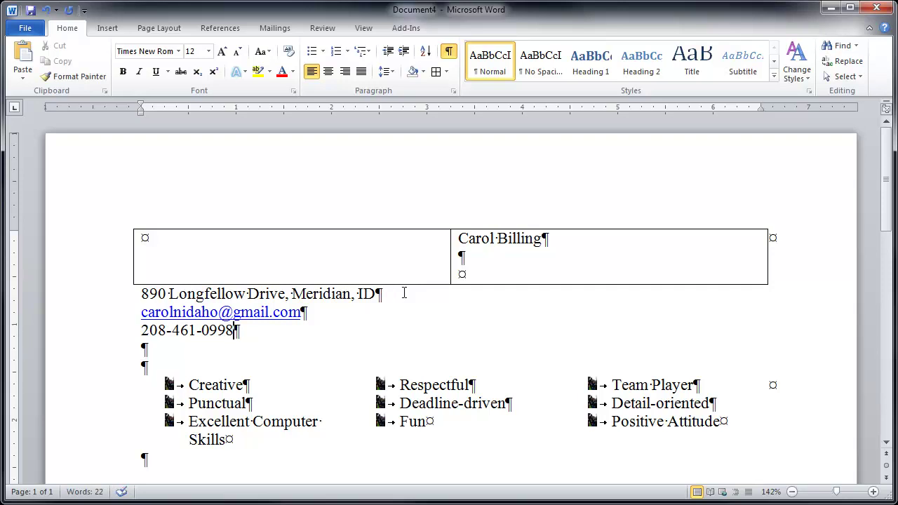
Step: Centre the contact lines, narrow the table's first column, and remove blank lines under the name
left_click_drag(117, 298, 120, 335)
left_click(330, 74)
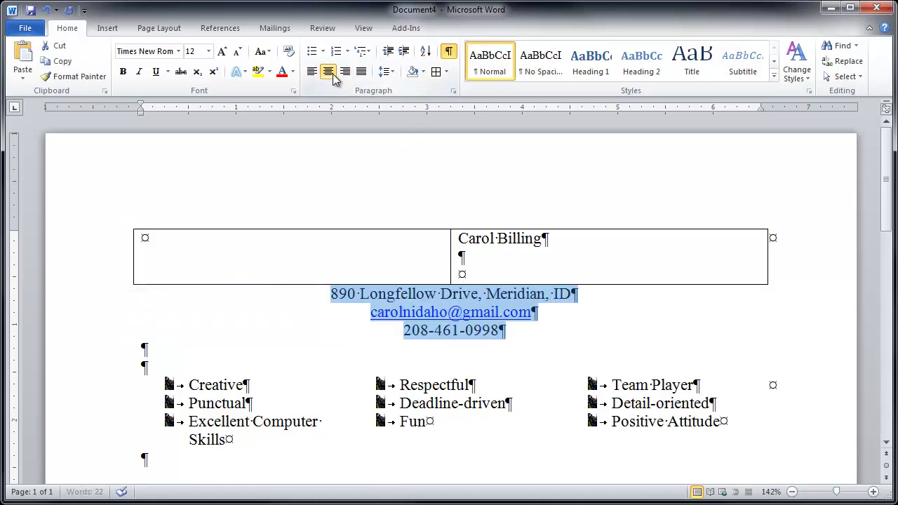
left_click_drag(451, 256, 273, 260)
left_click(389, 244)
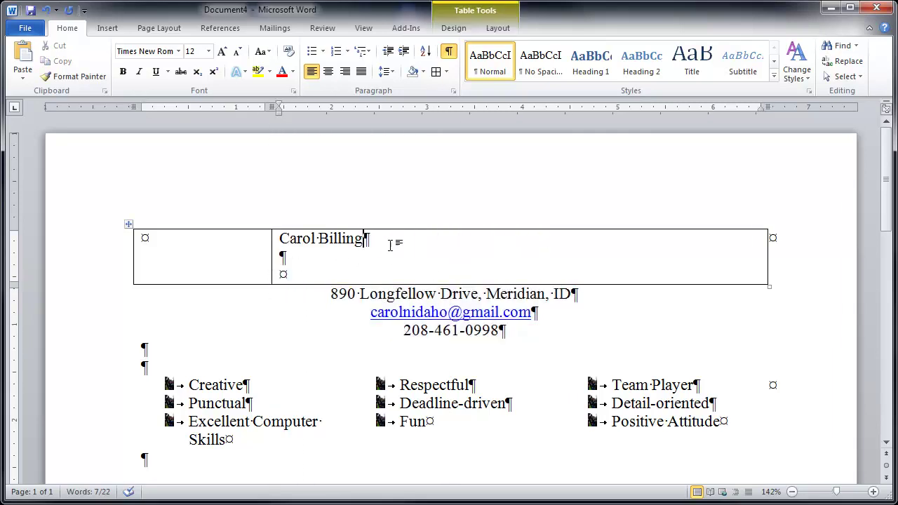
key("Delete")
key("Delete")
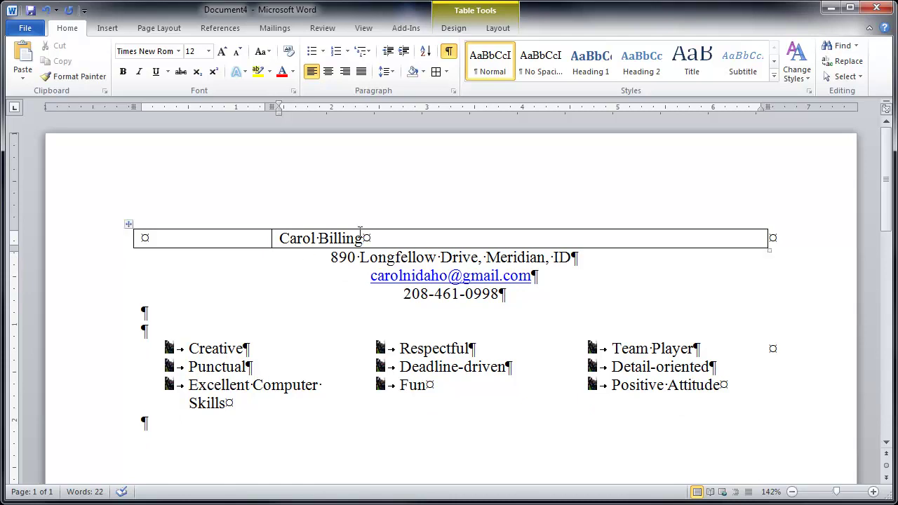
Step: Set the three contact lines to 11 pt and the name to 24 pt
left_click(97, 267)
left_click_drag(97, 266, 97, 298)
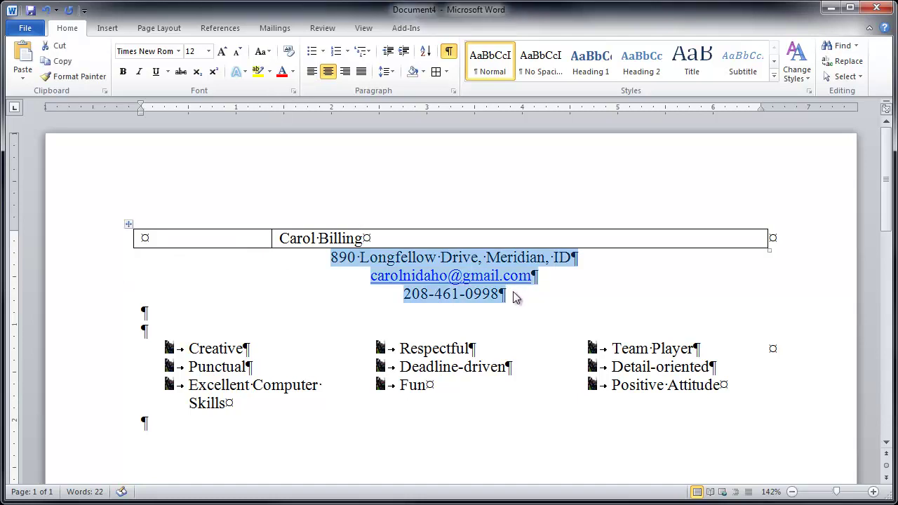
left_click(209, 51)
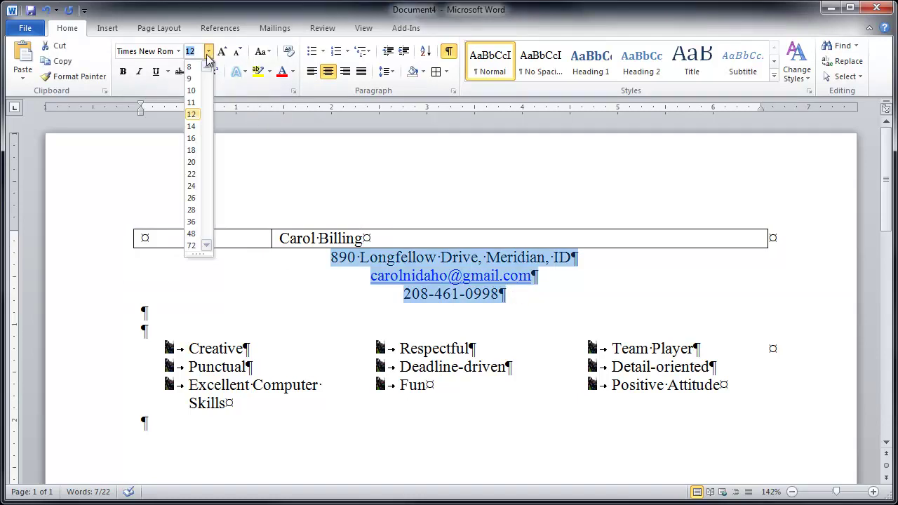
left_click(194, 104)
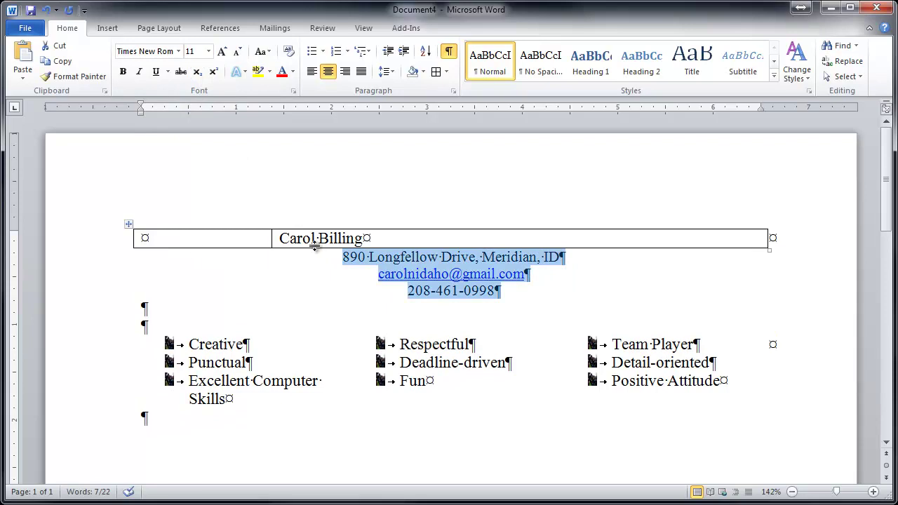
left_click_drag(281, 236, 337, 237)
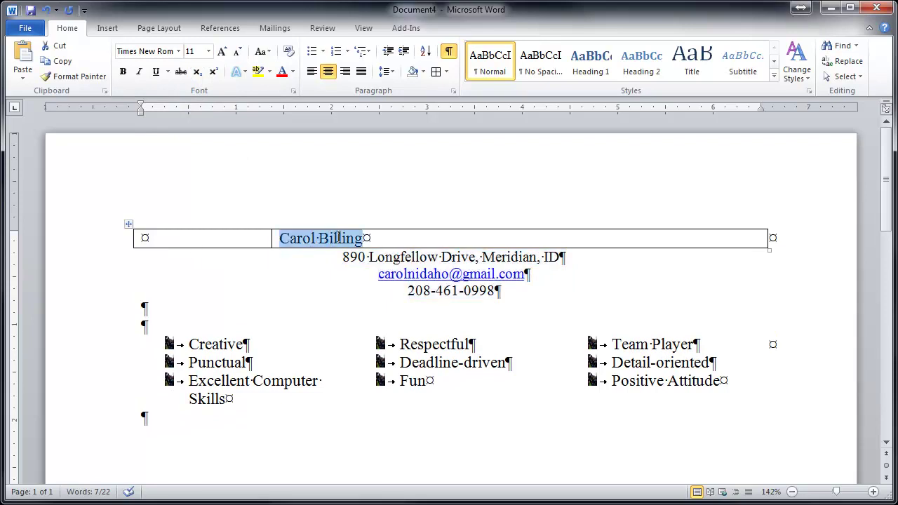
left_click(208, 51)
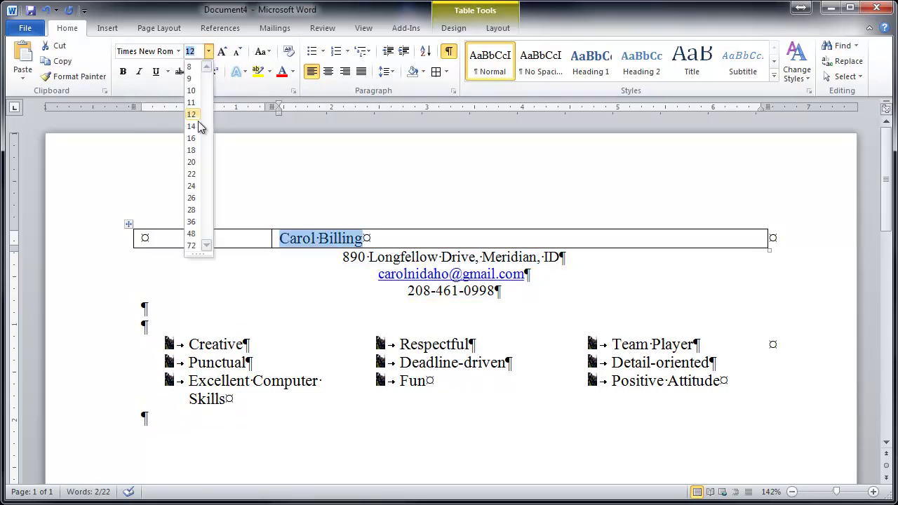
left_click(193, 185)
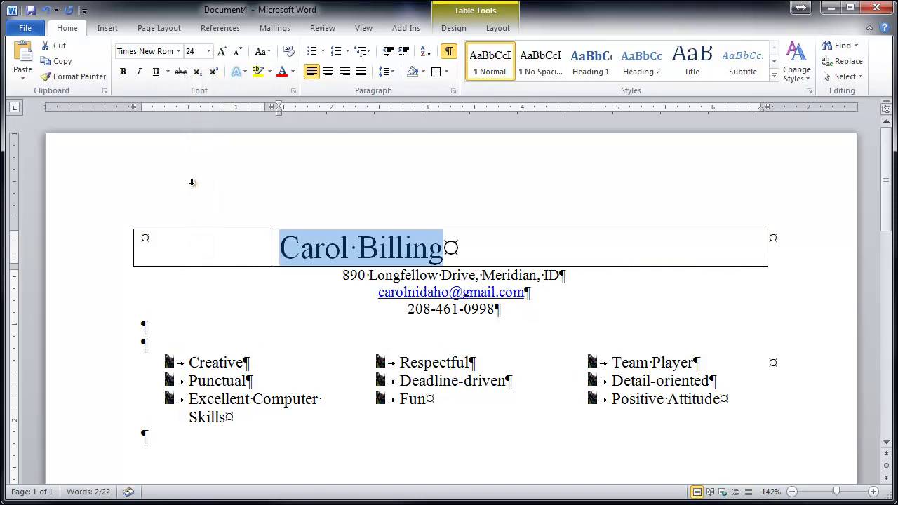
Step: In the Font dialog, pick Comic Sans MS as the name's font
left_click(293, 92)
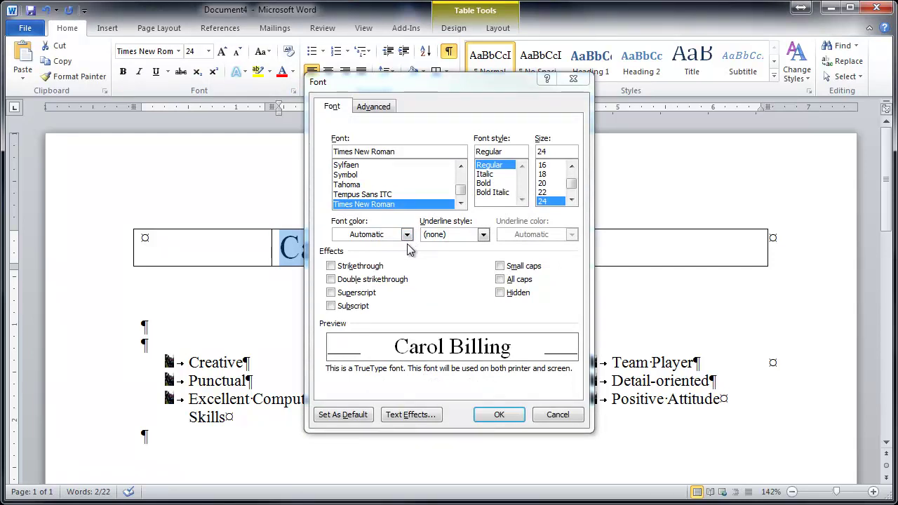
left_click(461, 190)
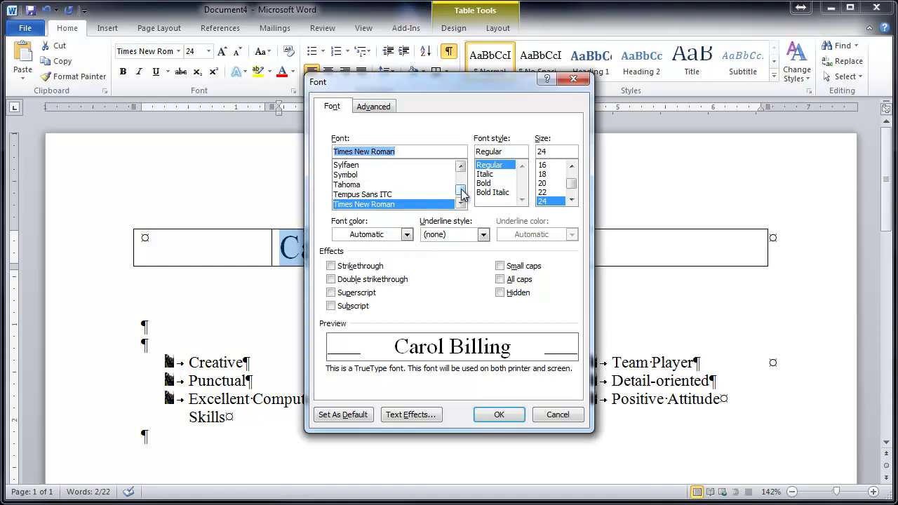
mouse_move(462, 195)
left_mouse_down()
mouse_move(459, 174)
mouse_move(463, 195)
left_mouse_up()
scroll(462, 195, "down", 10)
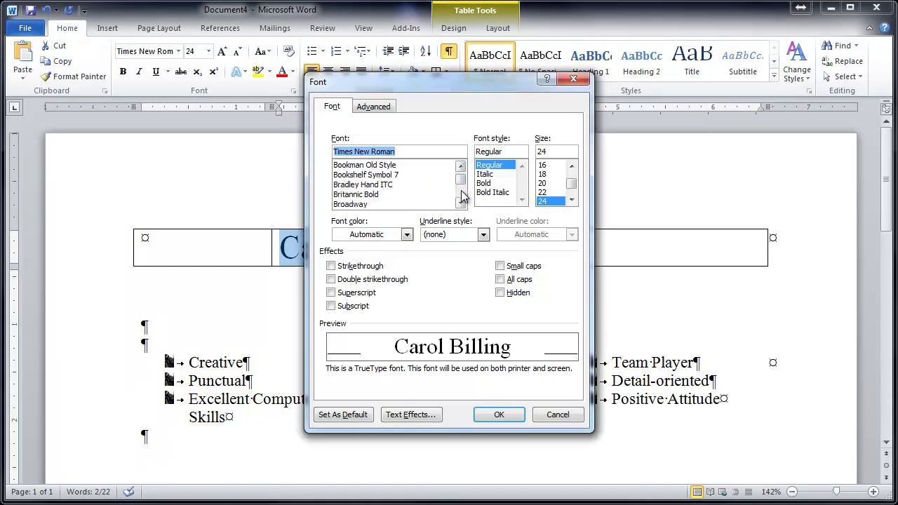
scroll(462, 196, "down", 3)
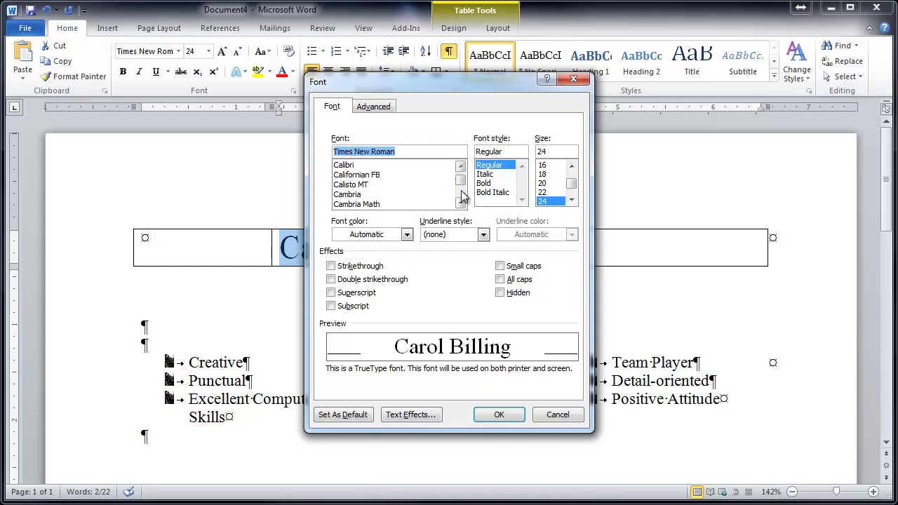
left_click(460, 204)
left_click(460, 203)
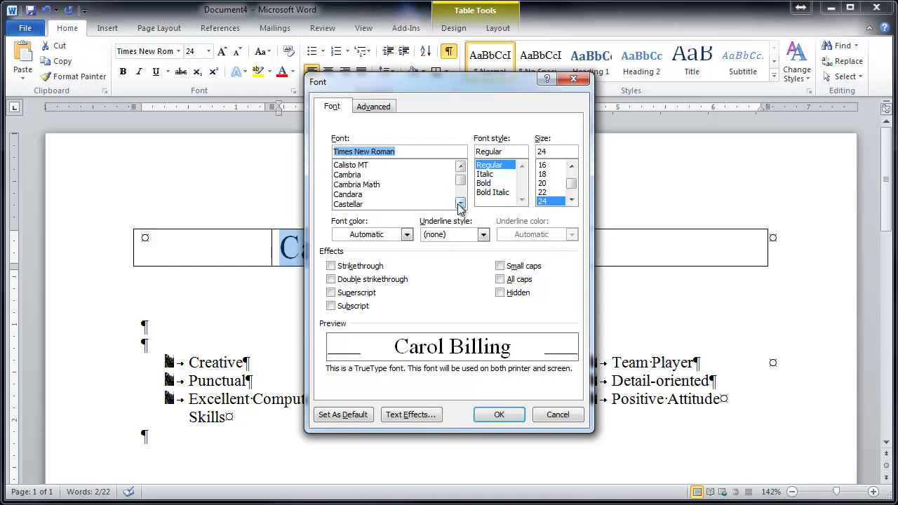
left_click(461, 204)
left_click(460, 204)
left_click(460, 203)
left_click(461, 203)
left_click(461, 204)
left_click(460, 204)
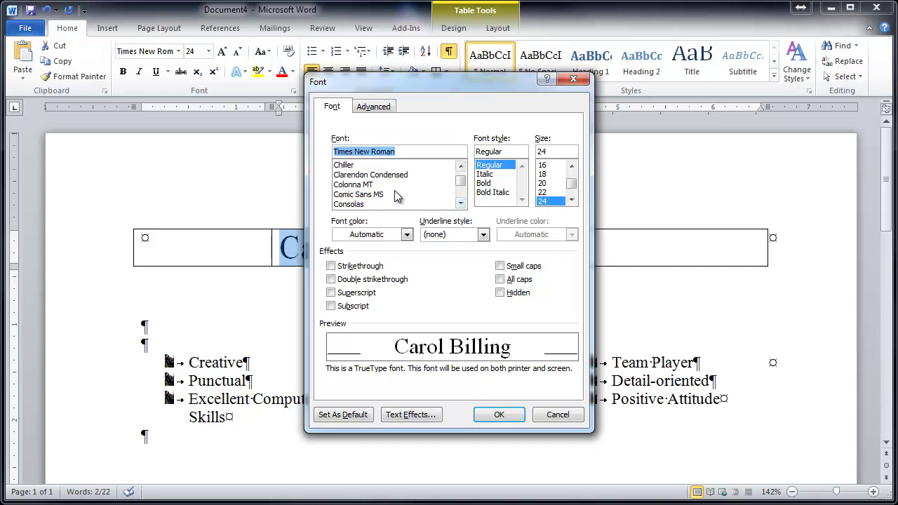
left_click(371, 195)
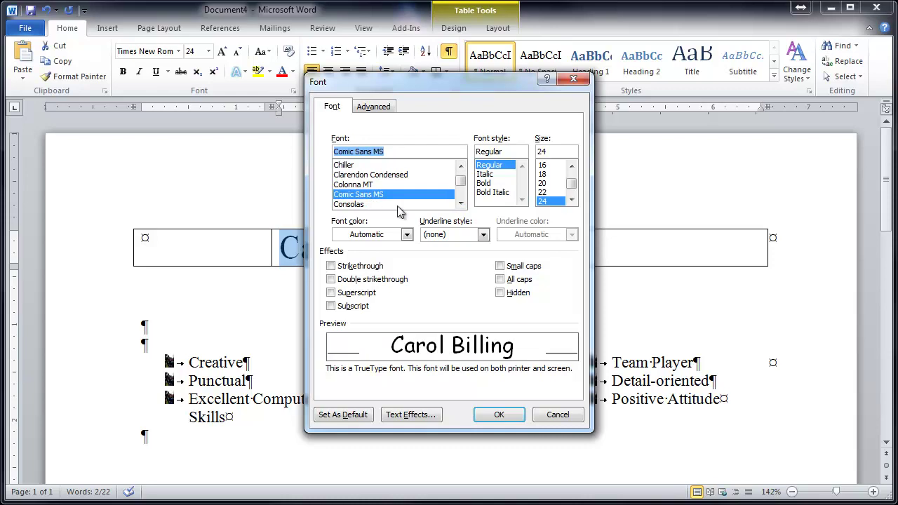
Step: Make the name Bold with Small caps and apply the font settings
left_click(491, 184)
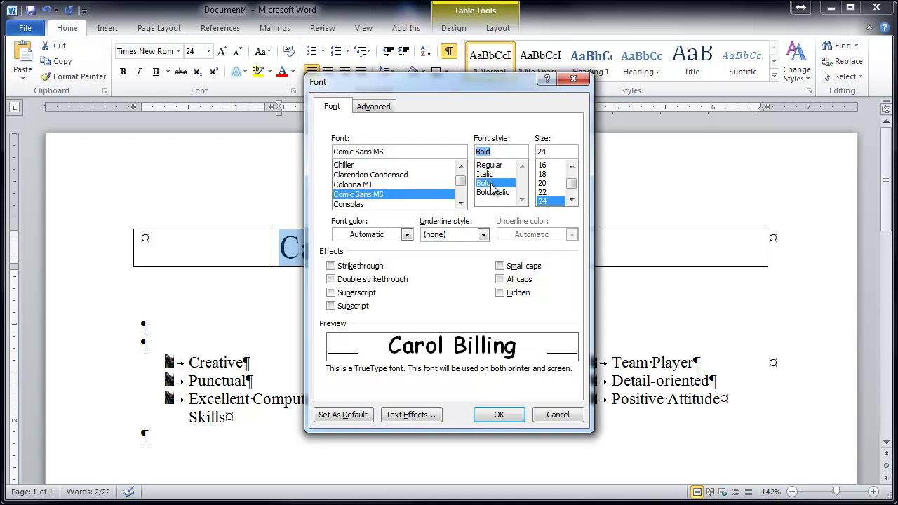
left_click(526, 267)
left_click(498, 415)
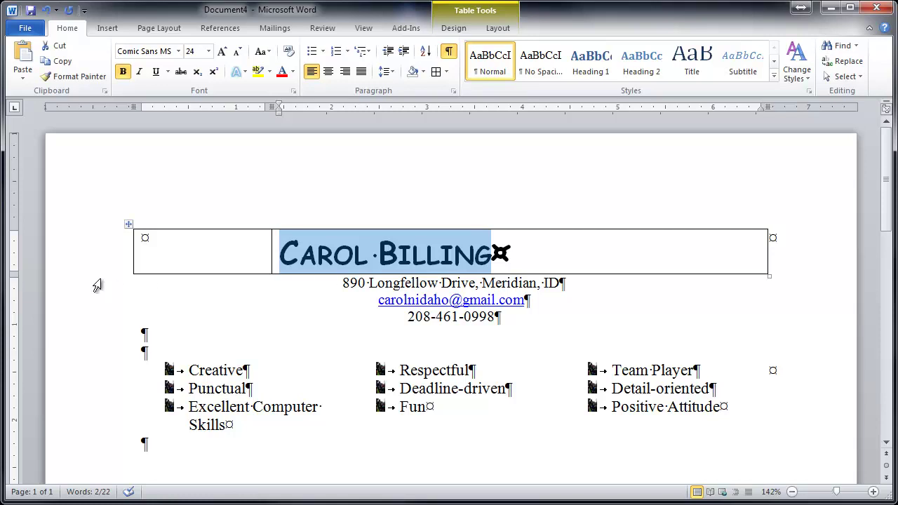
Step: Insert the headshot image from Pictures > Family pics into the empty left cell
left_click(200, 251)
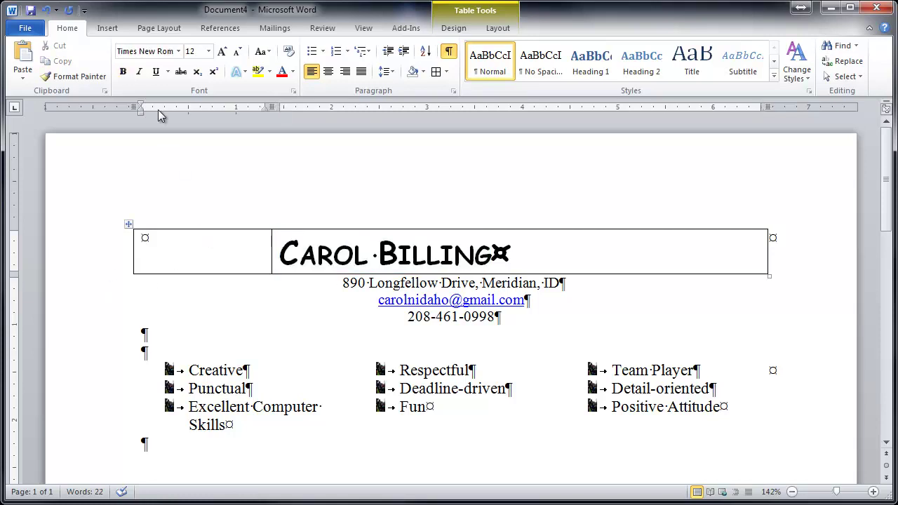
left_click(109, 31)
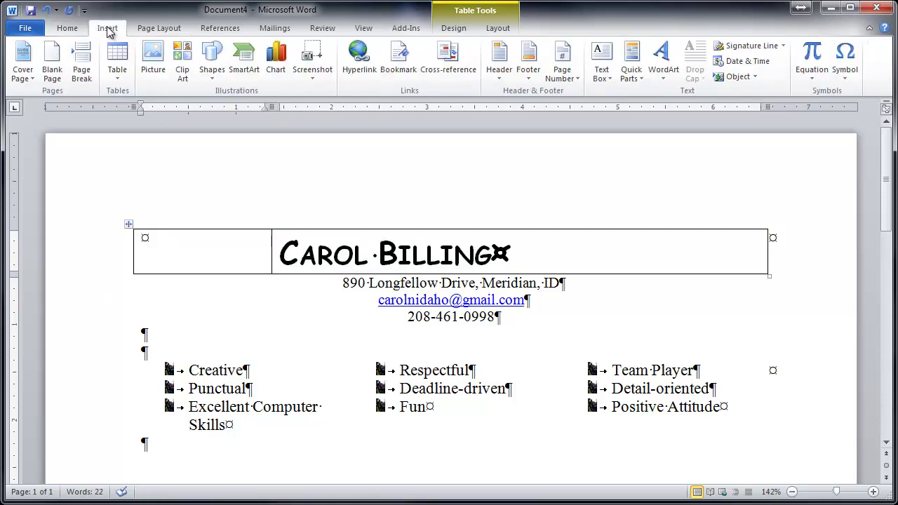
left_click(154, 70)
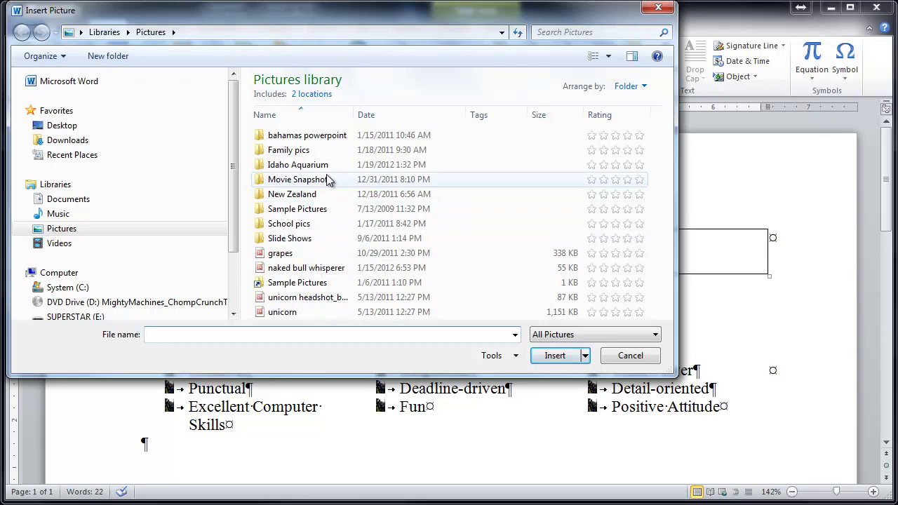
double_click(300, 208)
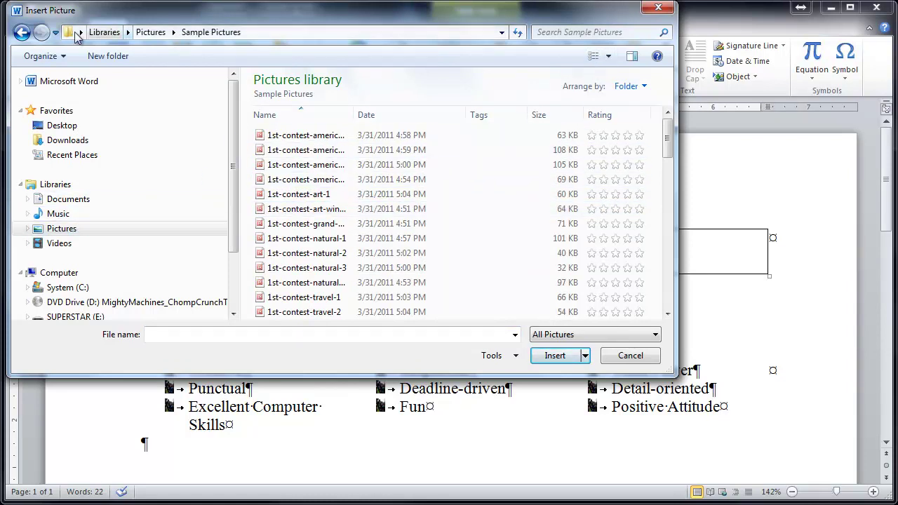
left_click(152, 35)
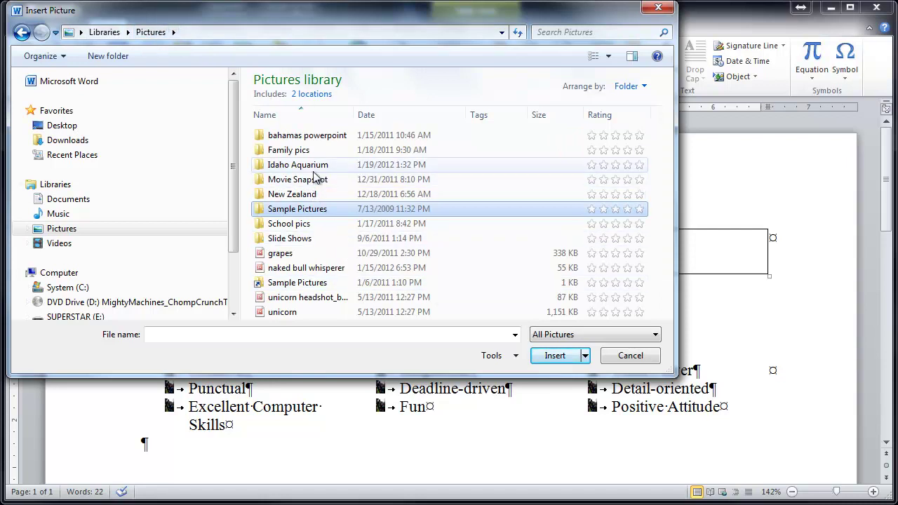
double_click(289, 150)
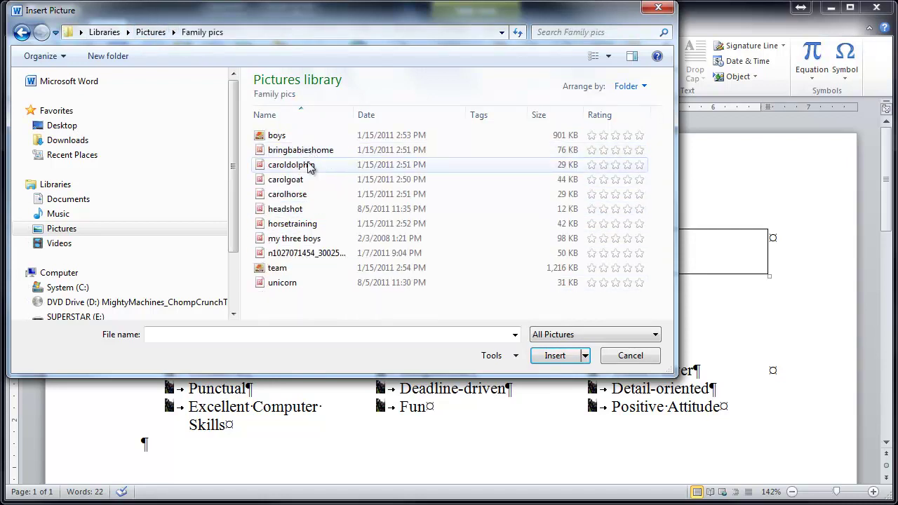
left_click(301, 210)
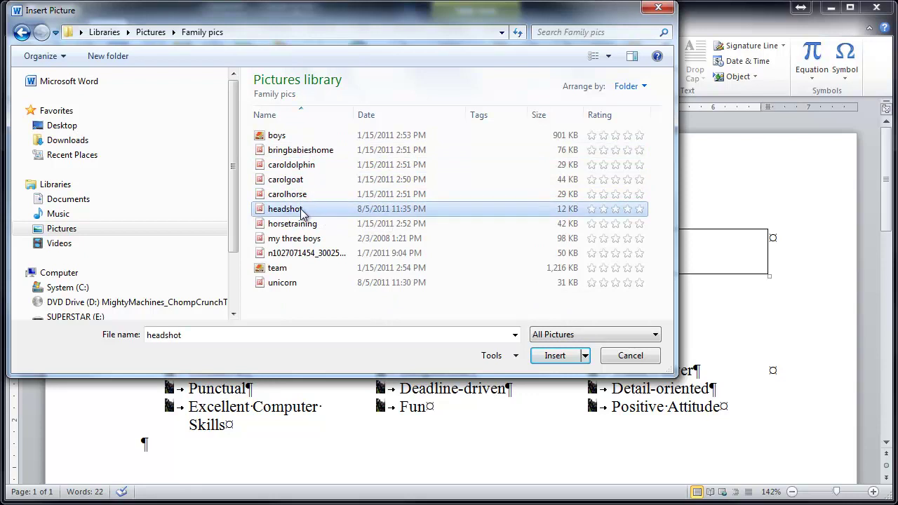
left_click(555, 356)
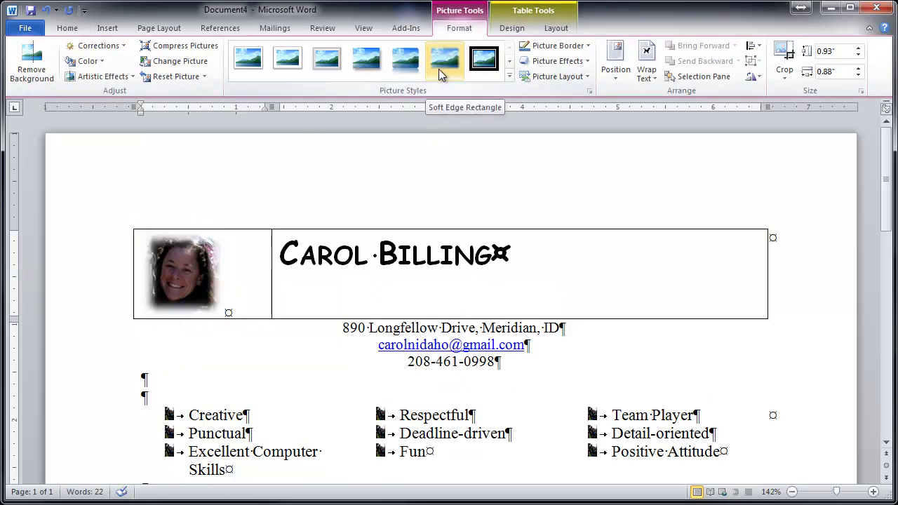
Step: Apply the Drop Shadow Rectangle picture style to the headshot and reselect it
left_click(374, 61)
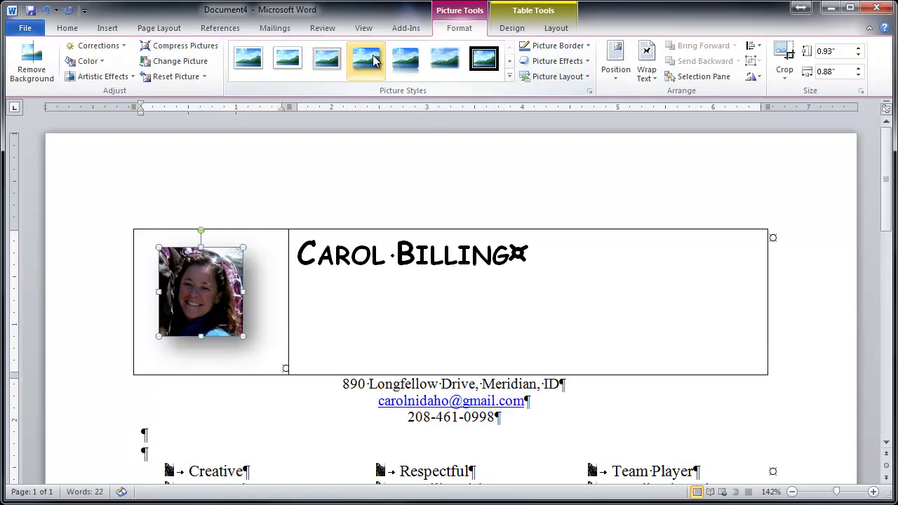
left_click(457, 261)
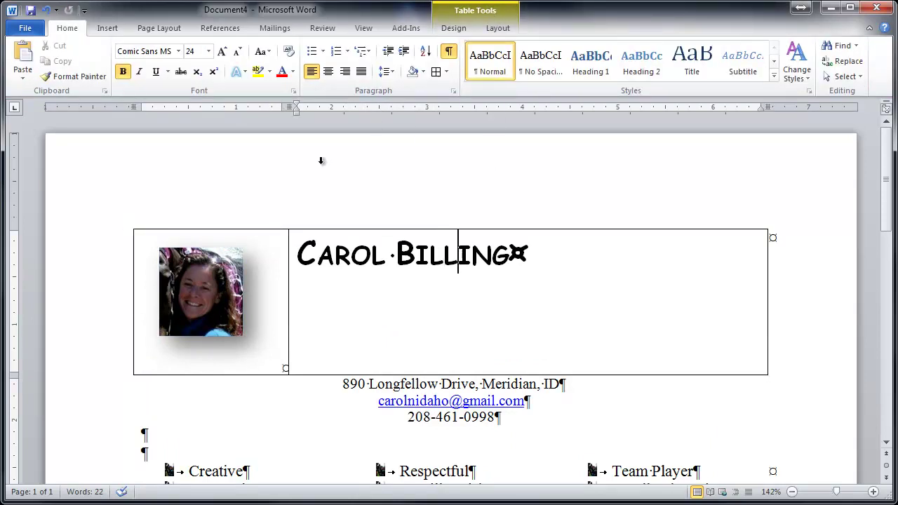
left_click(221, 286)
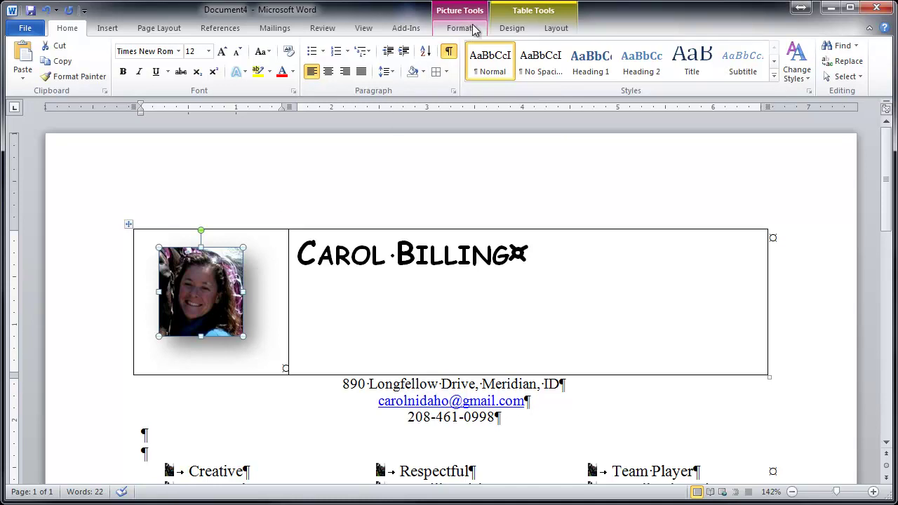
Step: Center the headshot in its cell, position it middle centre with text wrapping, and nudge it
left_click(559, 29)
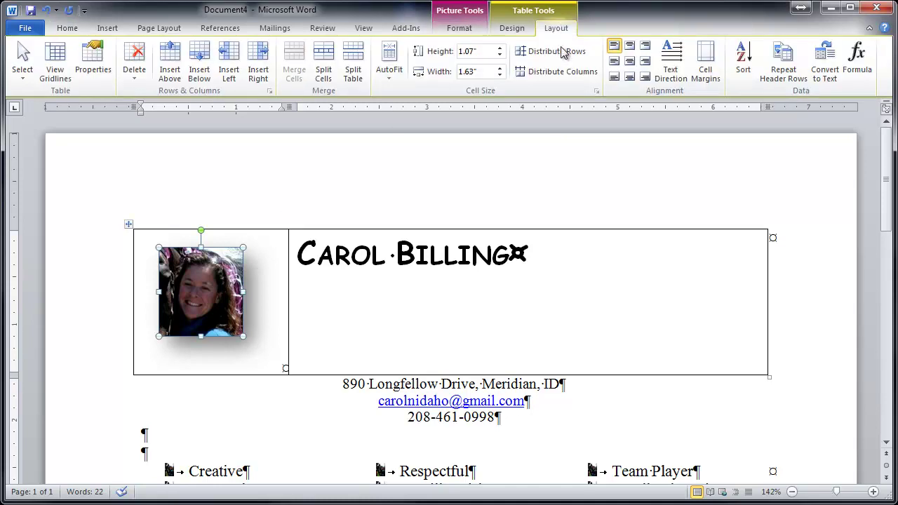
left_click(629, 63)
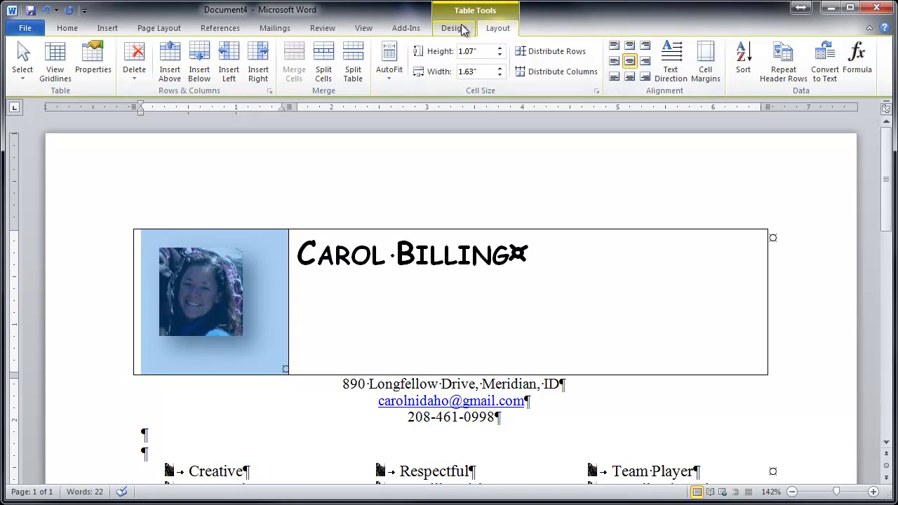
left_click(214, 288)
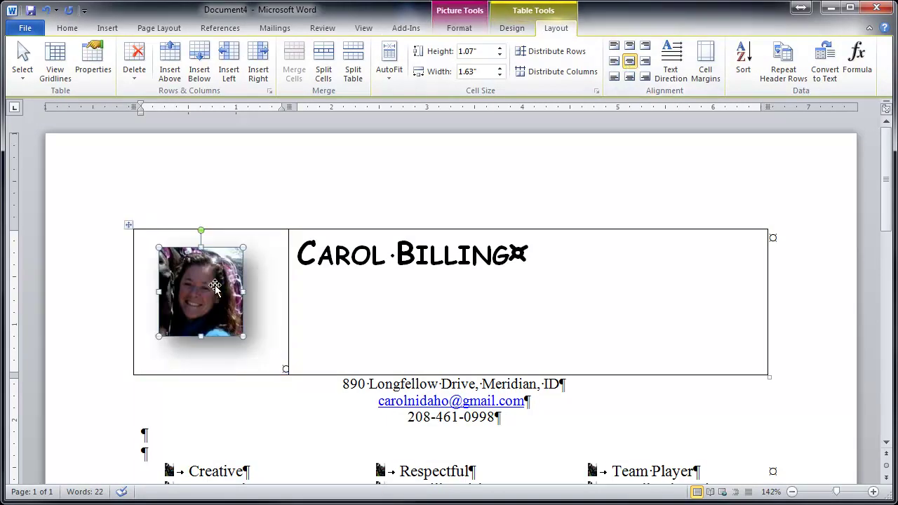
left_click(459, 30)
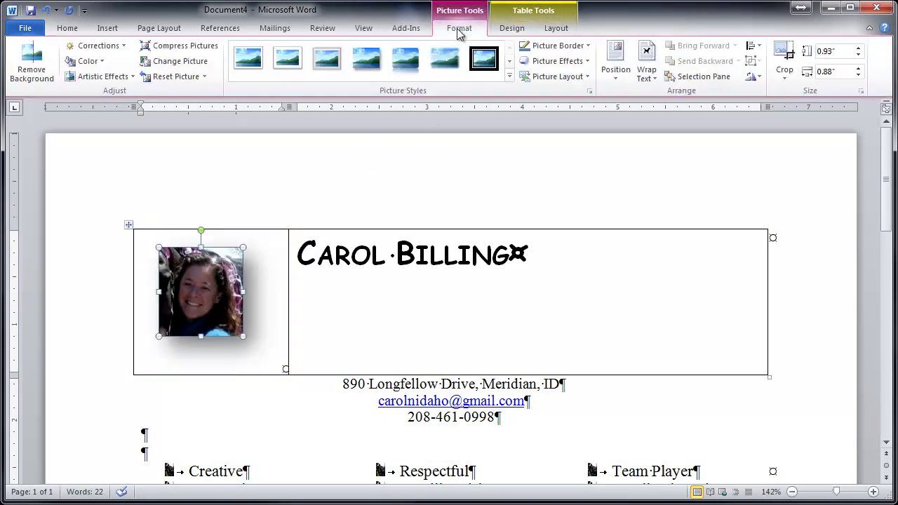
left_click(617, 73)
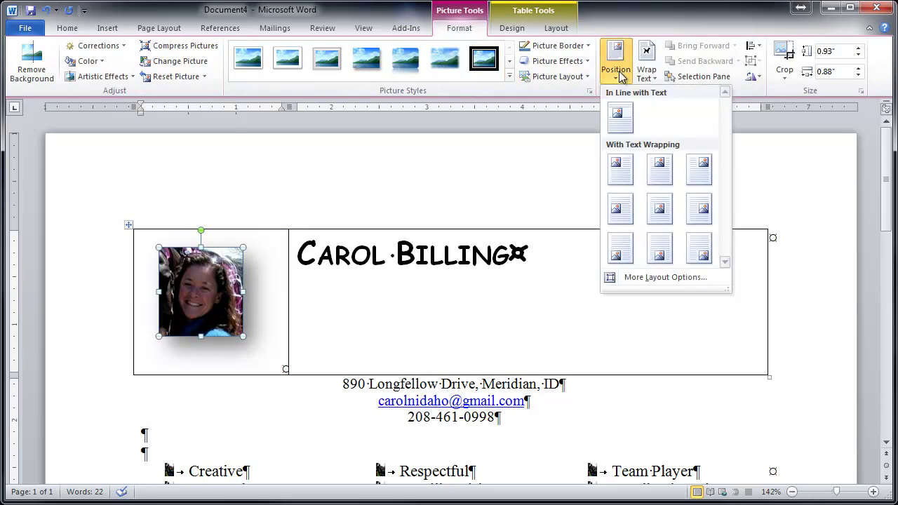
left_click(667, 209)
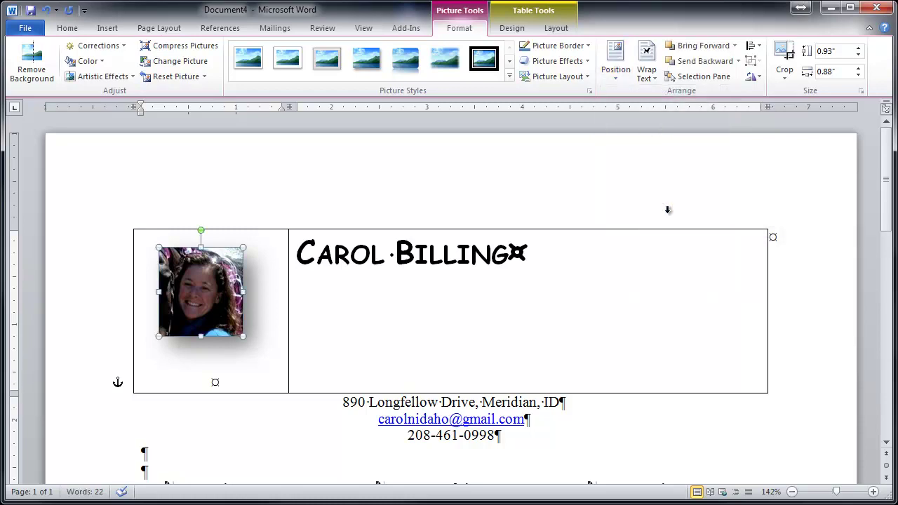
left_click_drag(220, 333, 244, 364)
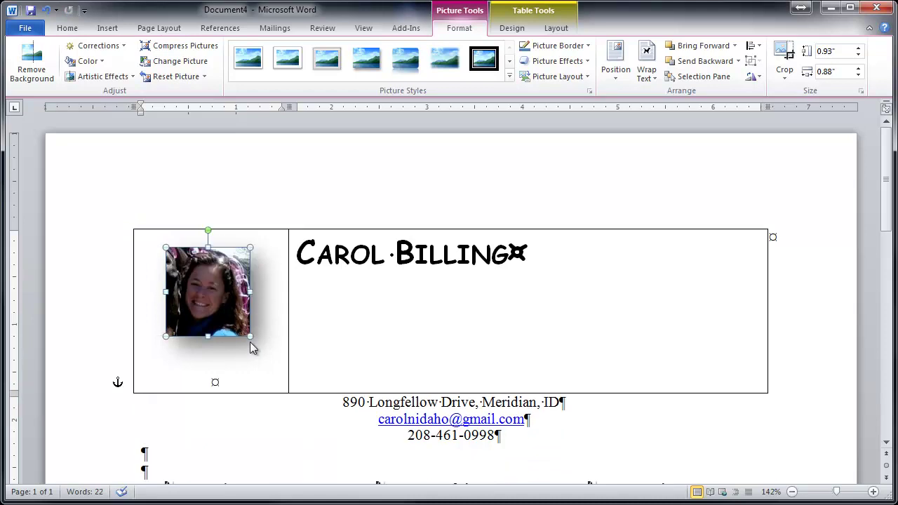
Step: Left-align the photo cell's paragraph and drag the header row shorter
left_click(263, 313)
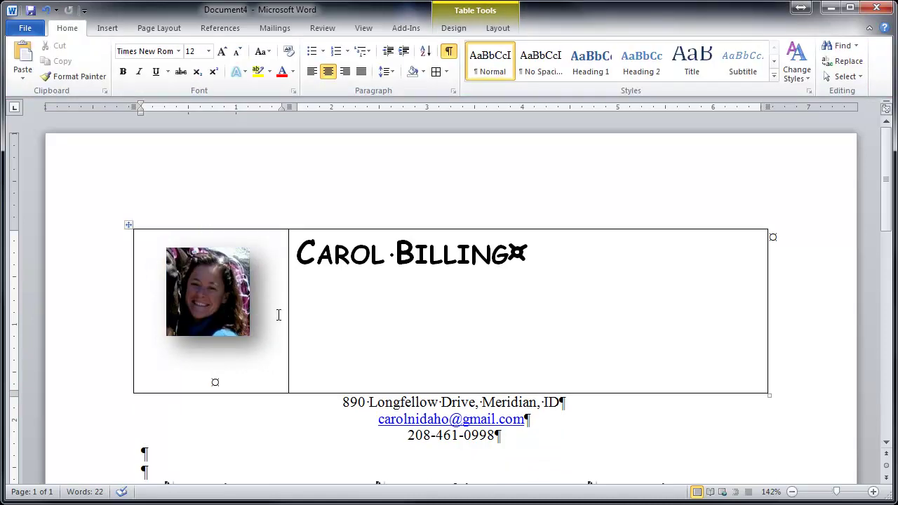
key("ctrl+l")
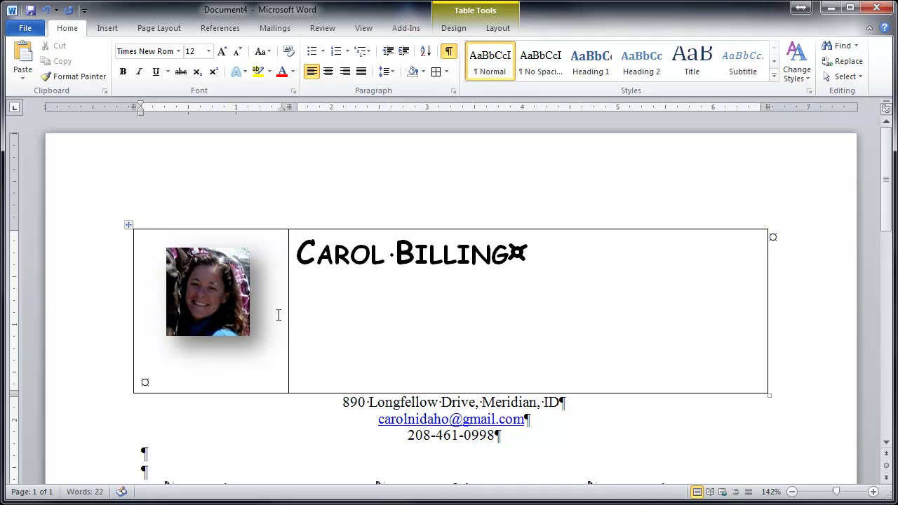
left_click_drag(277, 391, 270, 346)
left_click_drag(522, 391, 527, 341)
Step: Center the name in its cell, shorten the header row, and shrink the headshot
left_click(357, 255)
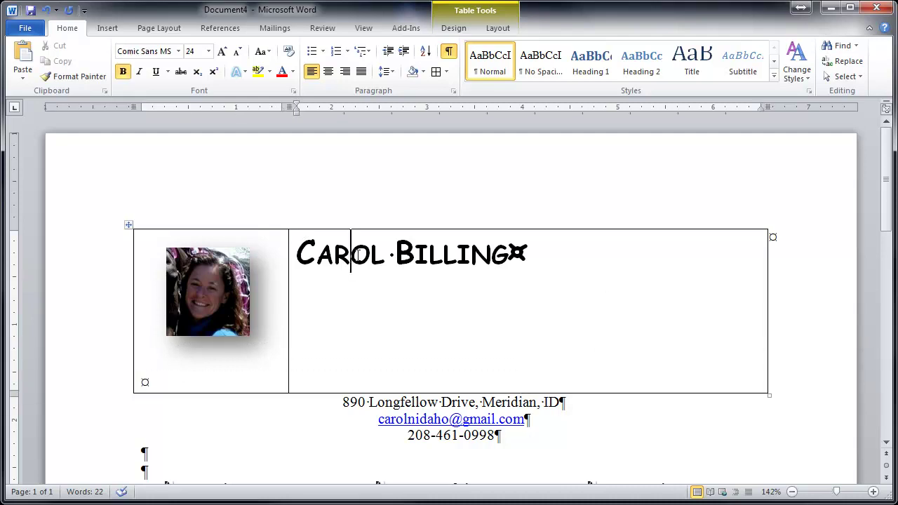
left_click(492, 32)
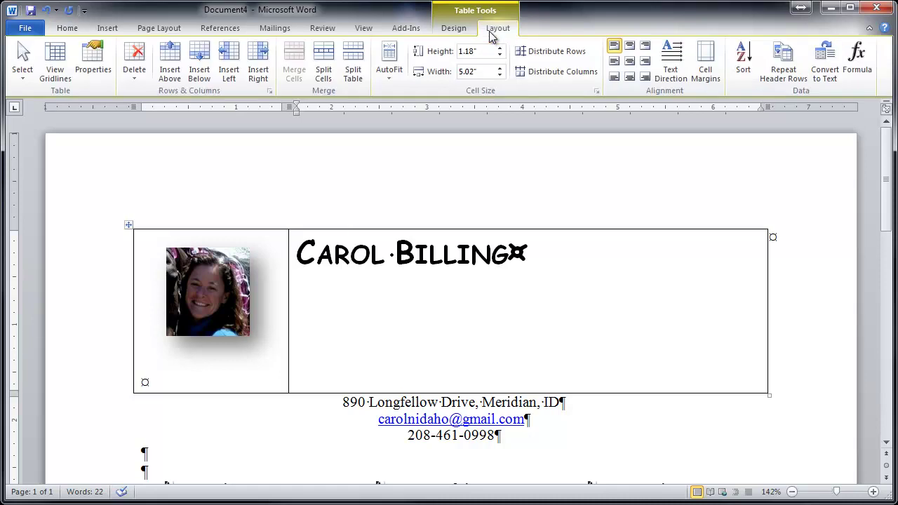
left_click(628, 63)
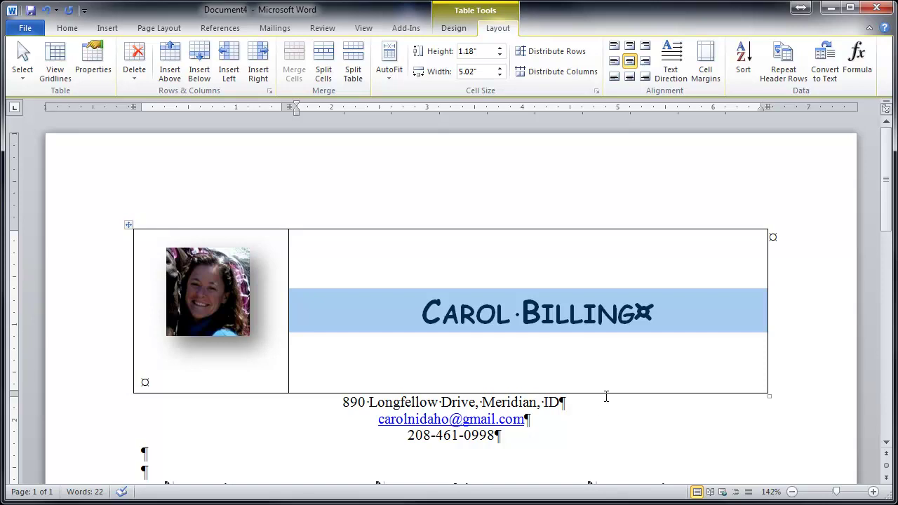
left_click_drag(606, 392, 608, 340)
left_click(217, 298)
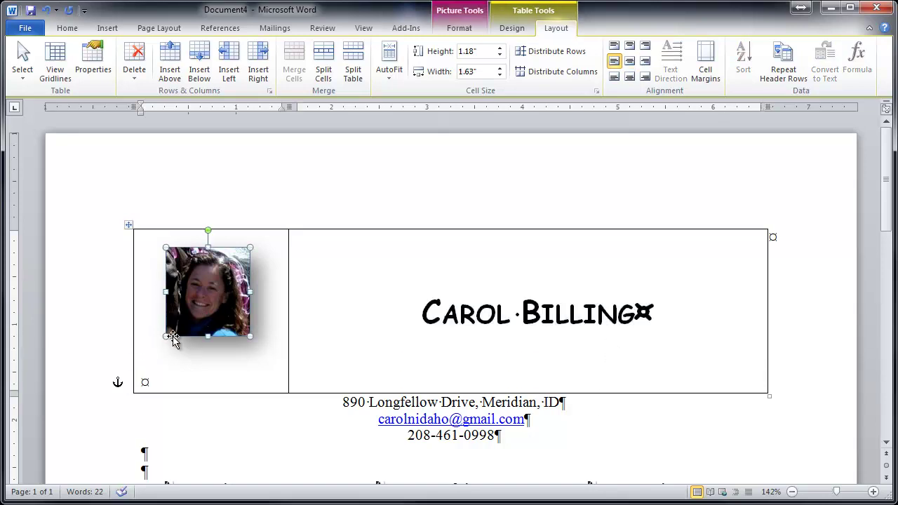
left_click_drag(247, 323, 218, 288)
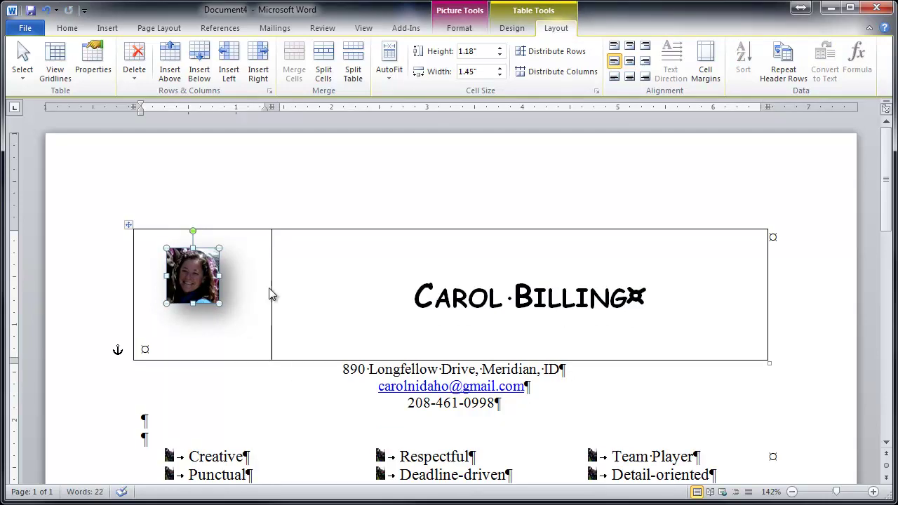
Step: Give the photo a simple white frame style and shorten the header row
left_click(476, 29)
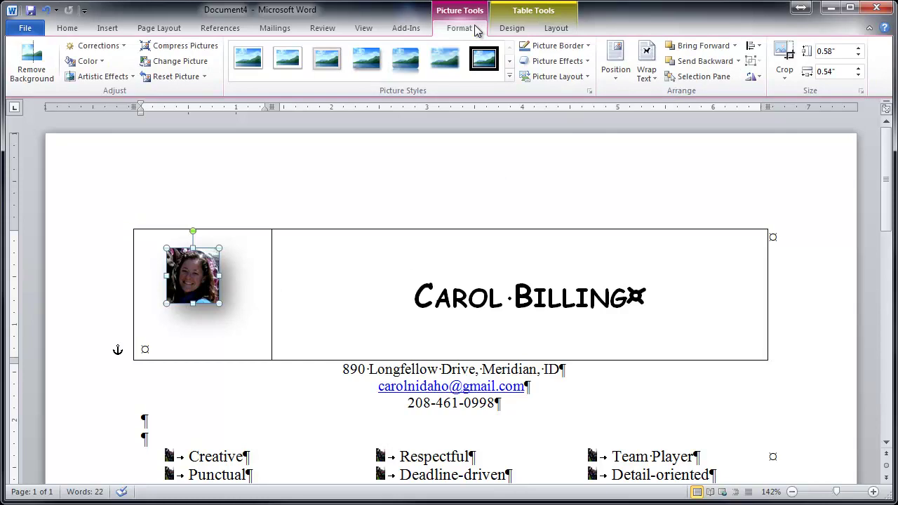
left_click(250, 62)
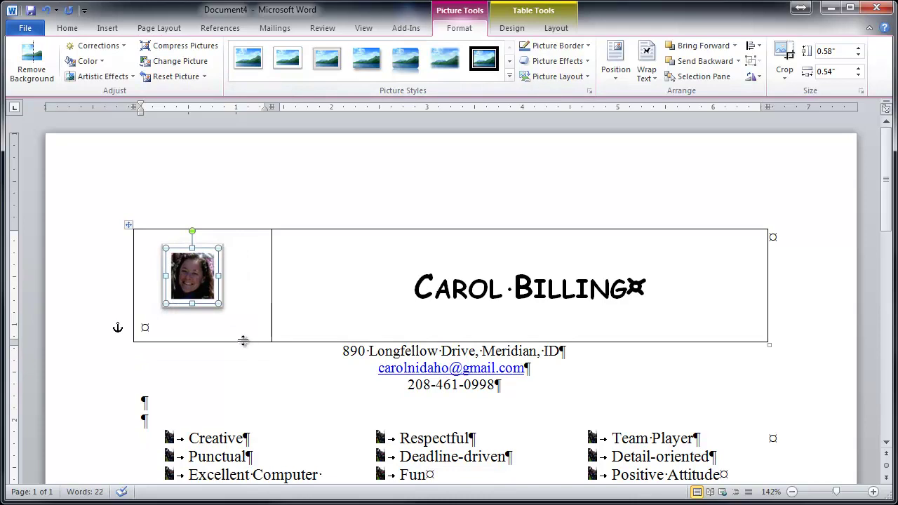
left_click_drag(243, 341, 247, 314)
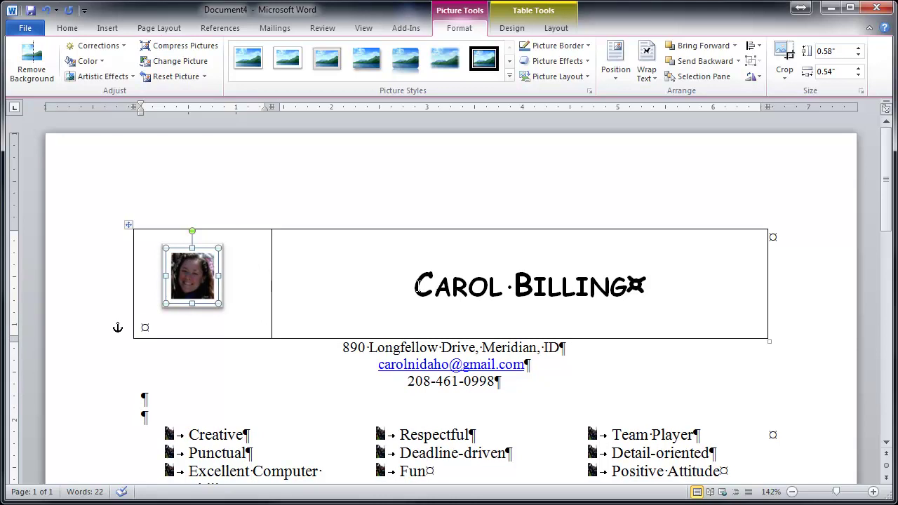
Step: Switch the photo to Reflected Rounded Rectangle, shorten the row further, and move the photo to the cell top
left_click(510, 77)
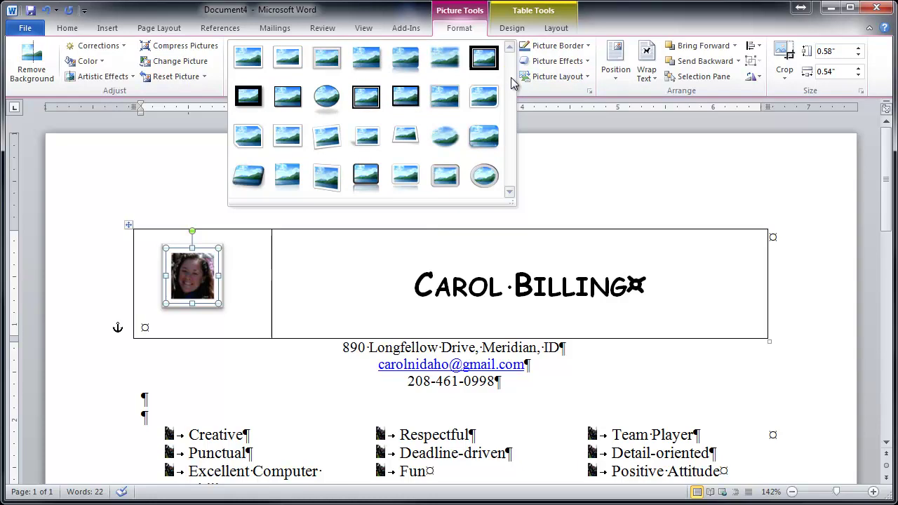
left_click(404, 61)
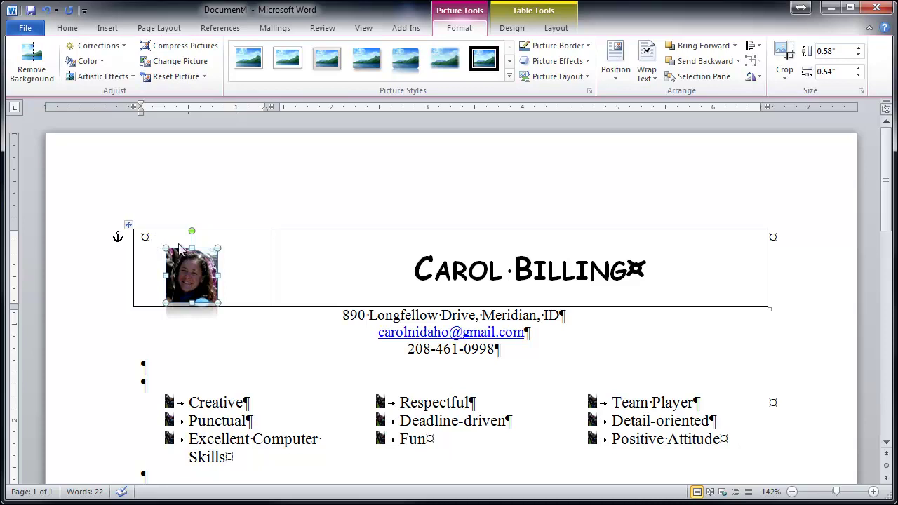
left_click(669, 273)
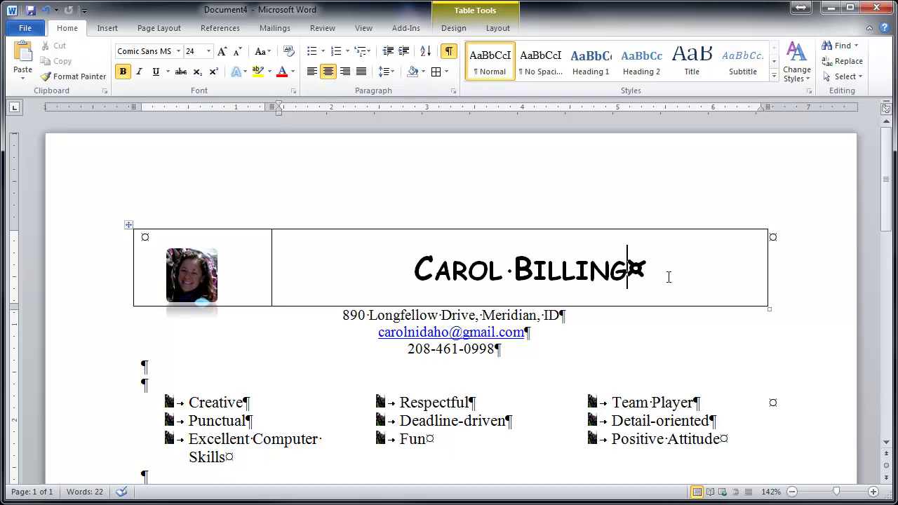
left_click_drag(662, 306, 667, 280)
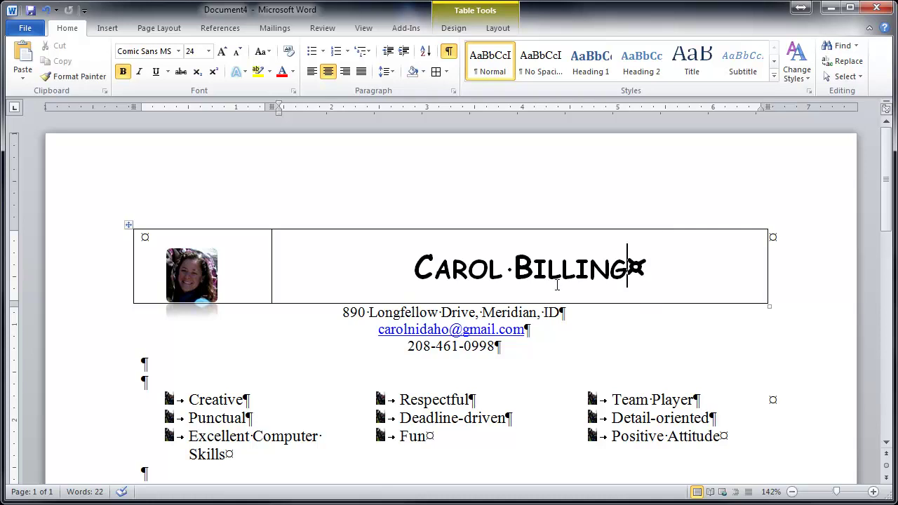
left_click_drag(200, 289, 209, 281)
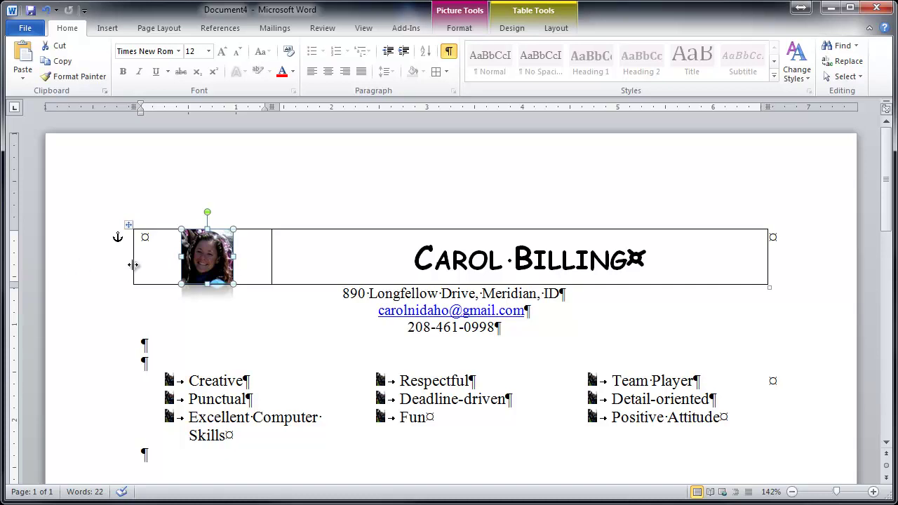
Step: Apply No Border to the whole header table from Table Tools Design
left_click(419, 268)
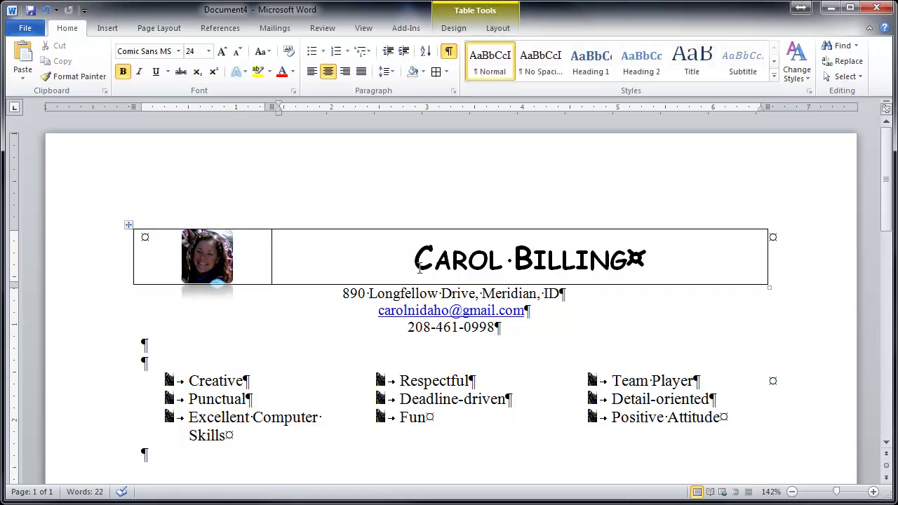
left_click(499, 29)
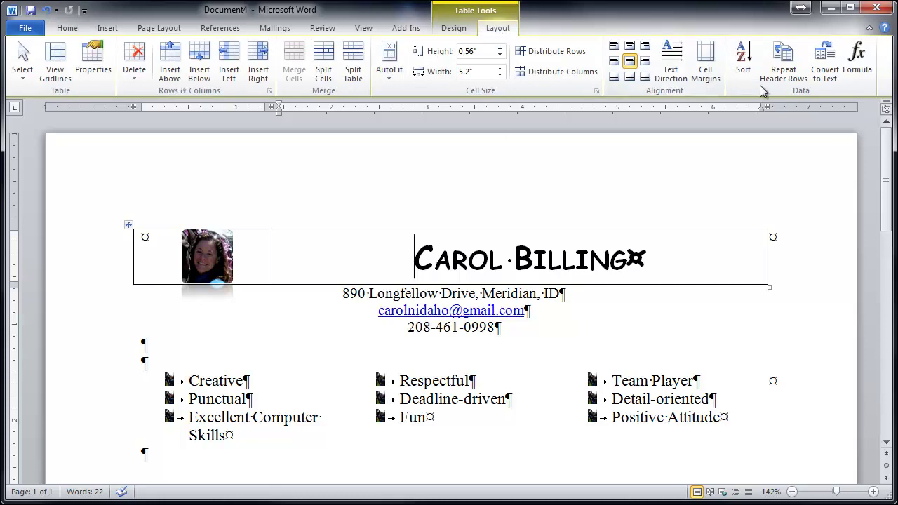
left_click(453, 28)
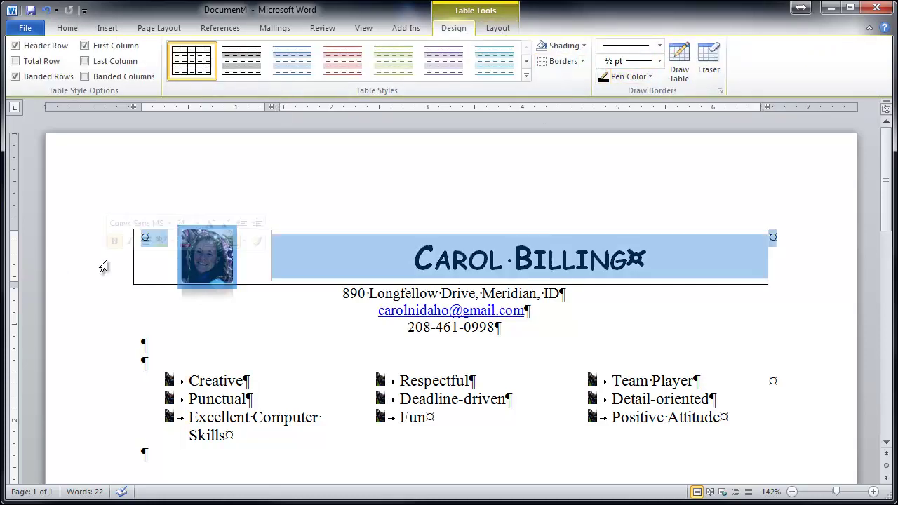
left_click(580, 62)
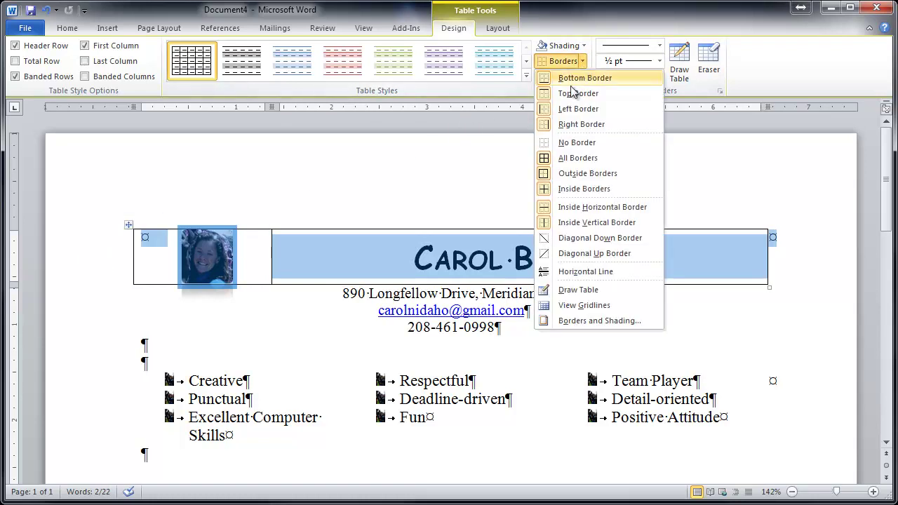
left_click(571, 142)
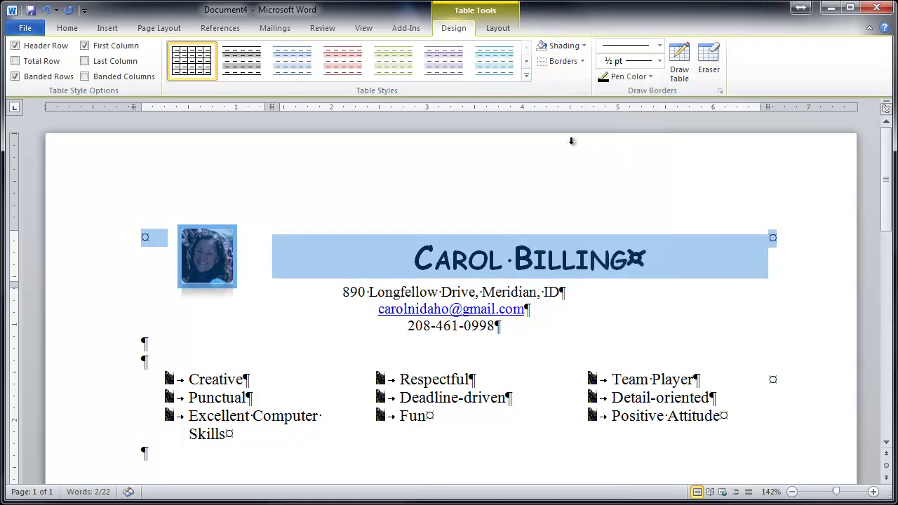
left_click(582, 309)
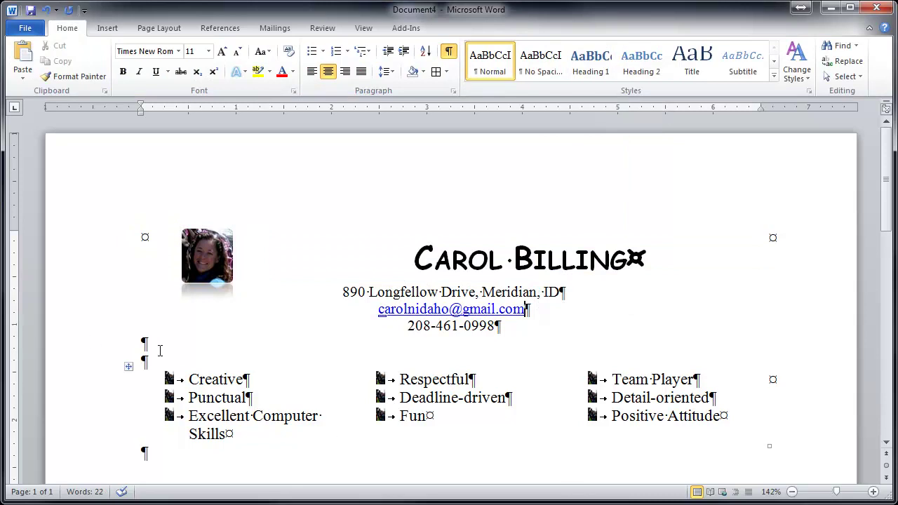
left_click(169, 348)
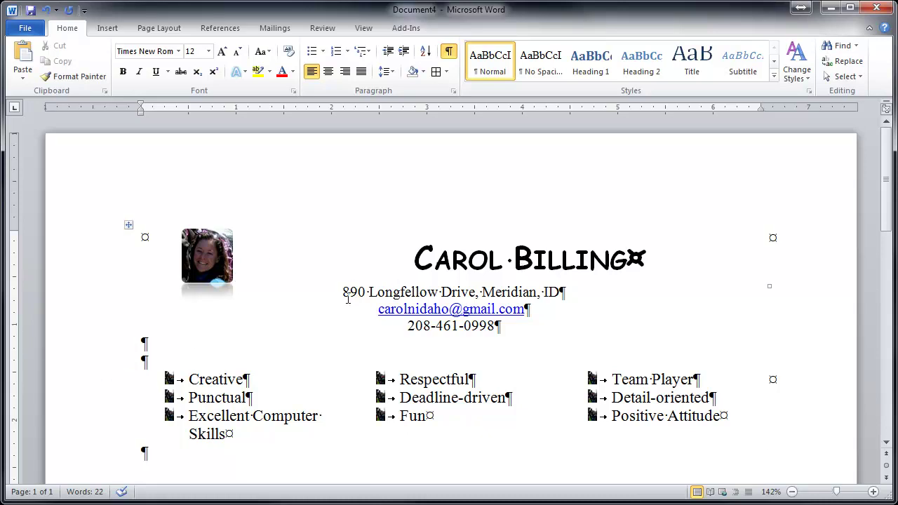
Step: Right-align the address, e-mail and phone lines and add a bottom border under the name cell
left_click_drag(342, 291, 548, 320)
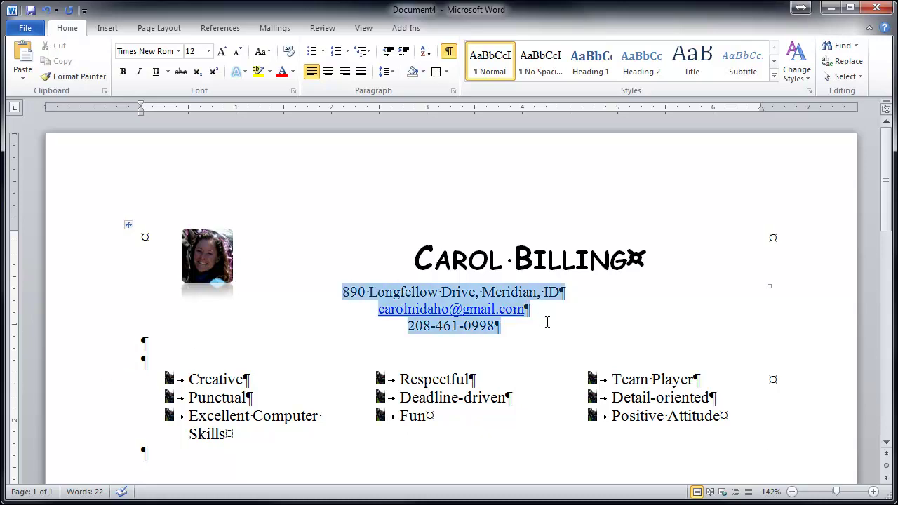
left_click(345, 72)
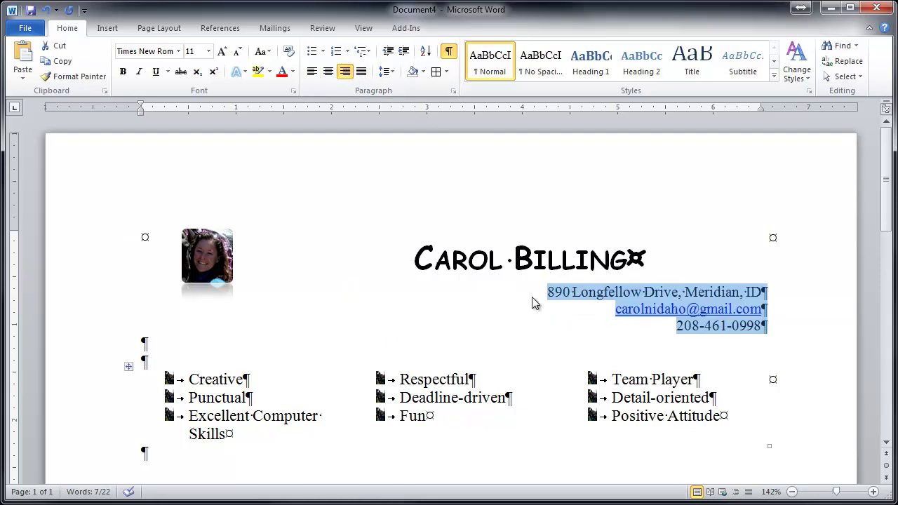
left_click(523, 257)
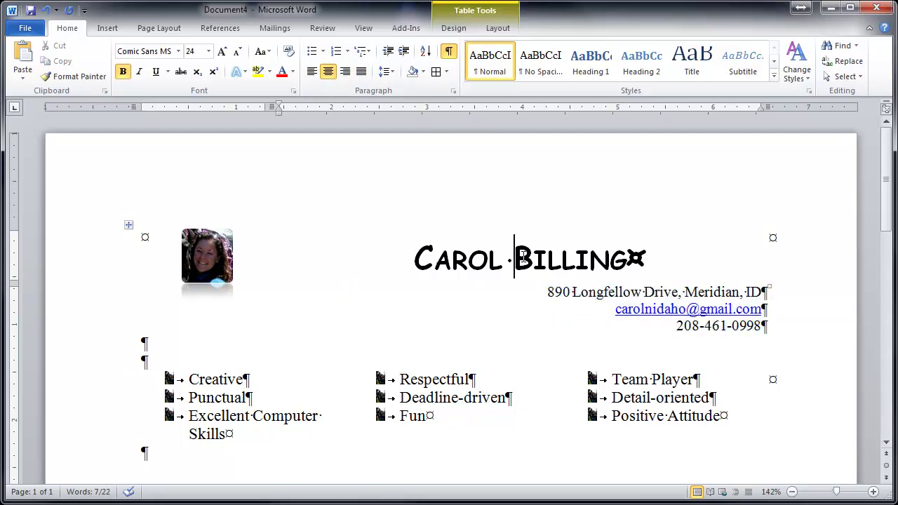
left_click(446, 72)
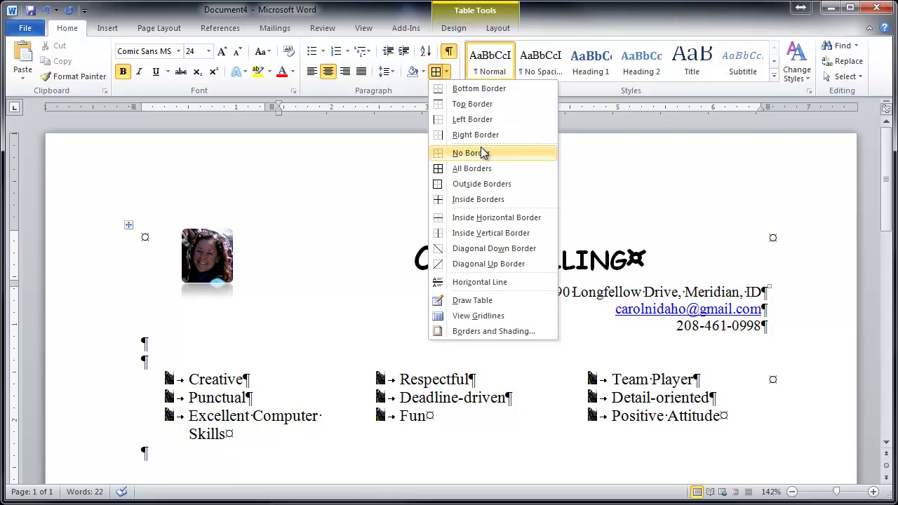
left_click(478, 89)
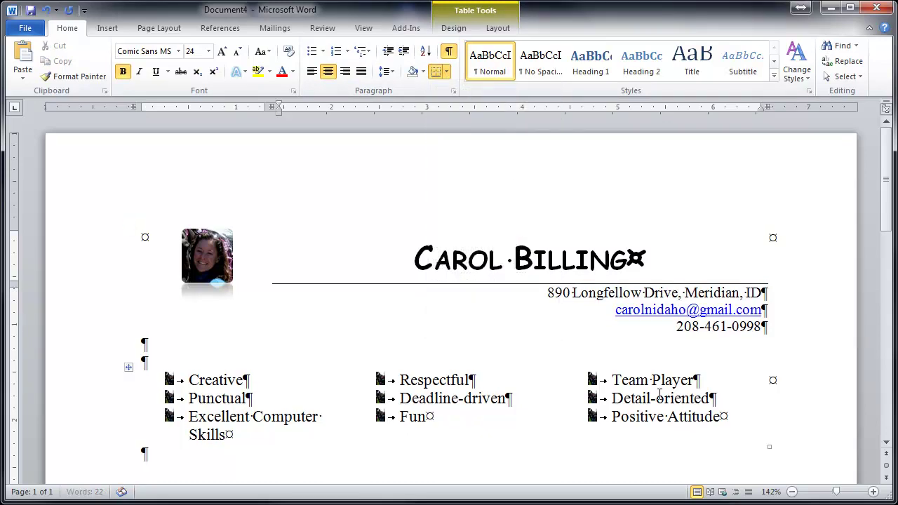
left_click(186, 265)
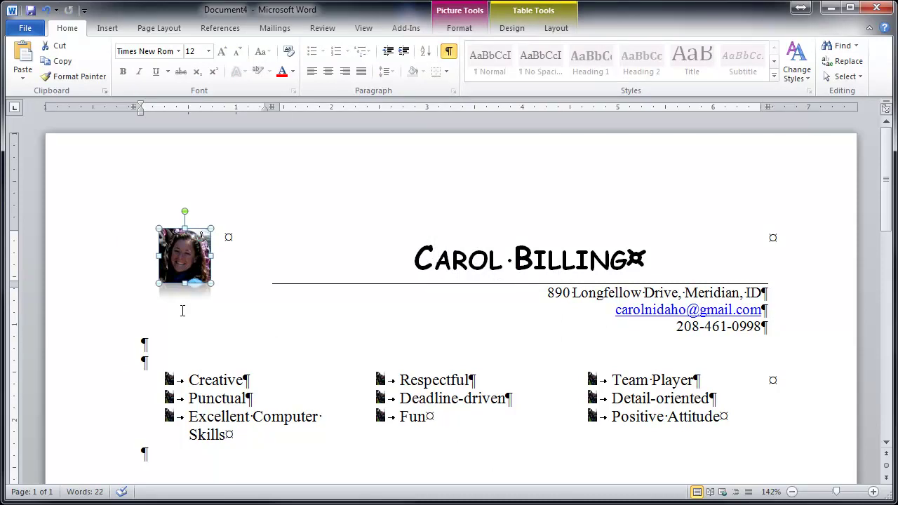
left_click(155, 348)
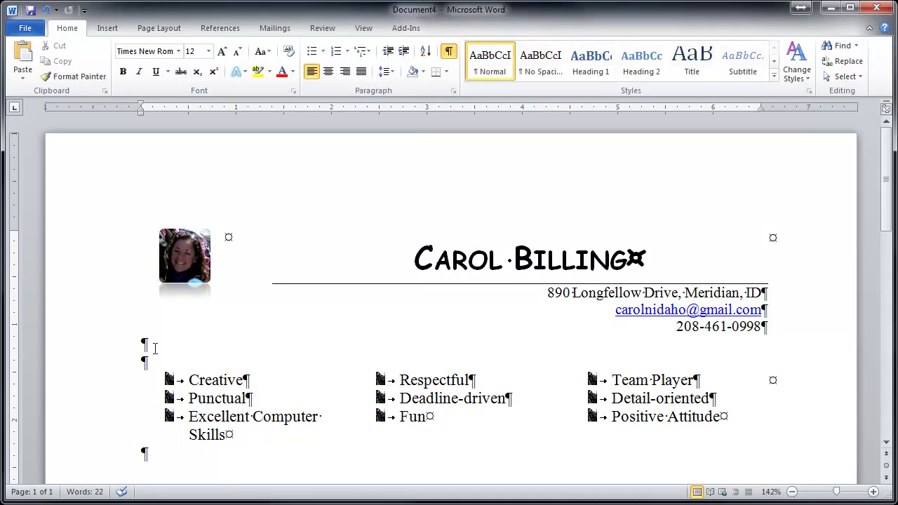